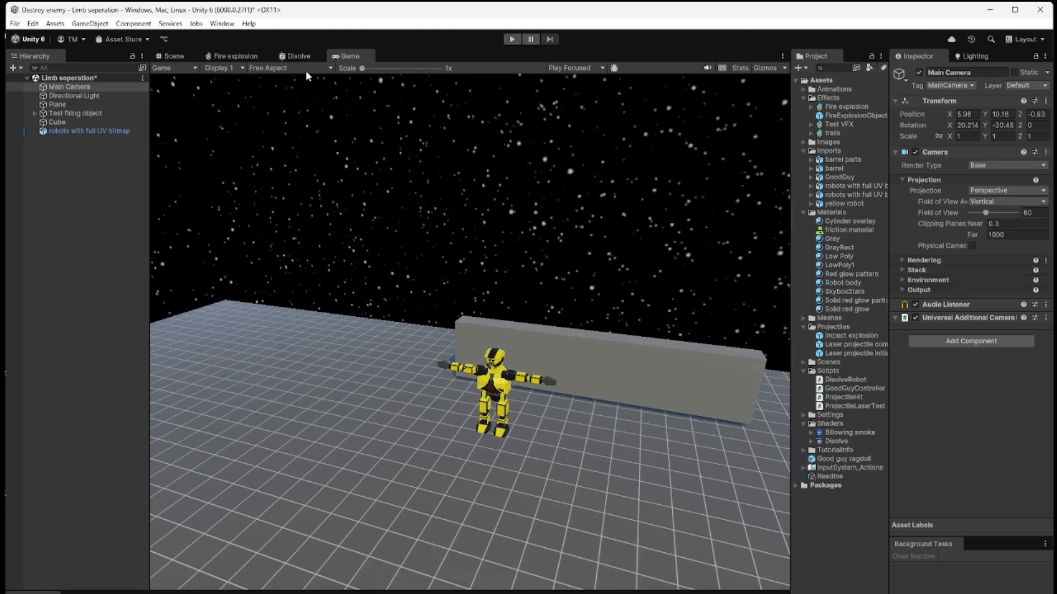
- Examine the Disolve shader graph, including how MainTexture is sampled and divided before joining the rest of the graph
{"action": "left_click", "coordinate": [289, 55]}
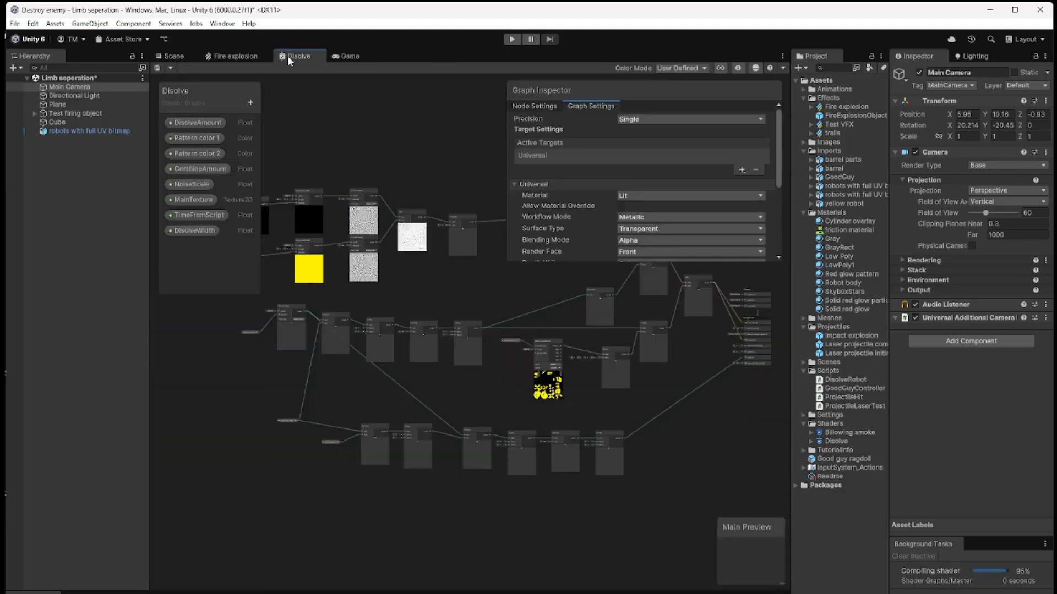
{"action": "middle_click_drag", "start_coordinate": [492, 523], "coordinate": [549, 575]}
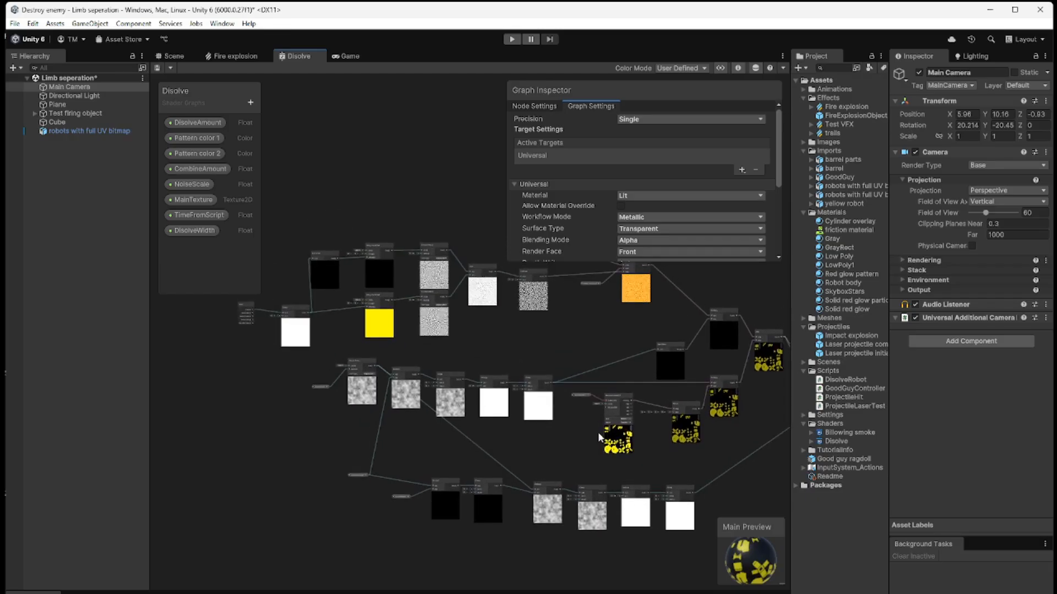
{"action": "scroll", "coordinate": [666, 449], "scroll_direction": "up", "scroll_amount": 5}
{"action": "scroll", "coordinate": [664, 446], "scroll_direction": "up", "scroll_amount": 3}
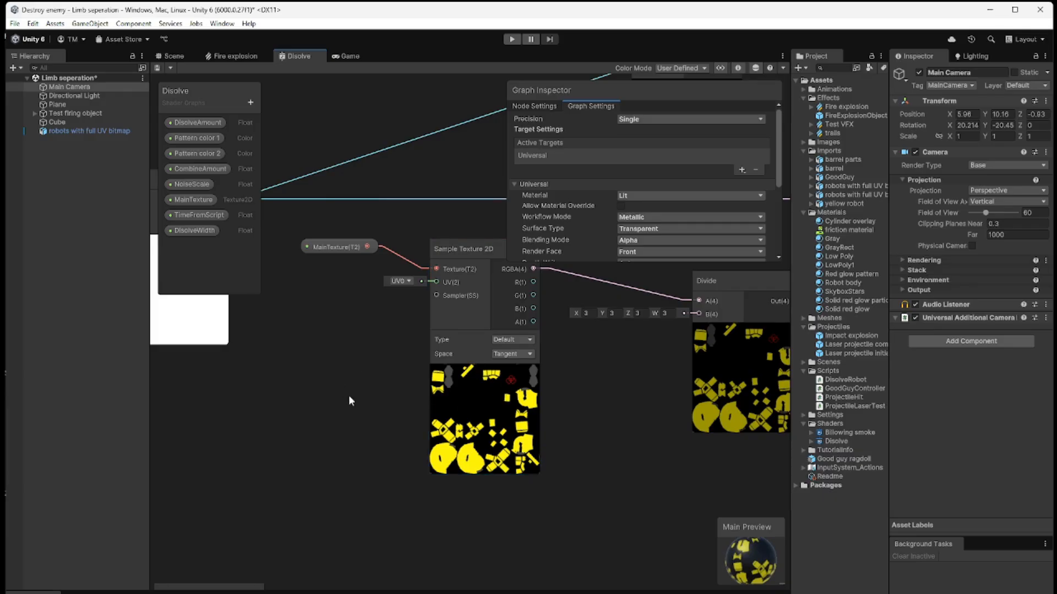
{"action": "scroll", "coordinate": [348, 395], "scroll_direction": "down", "scroll_amount": 6}
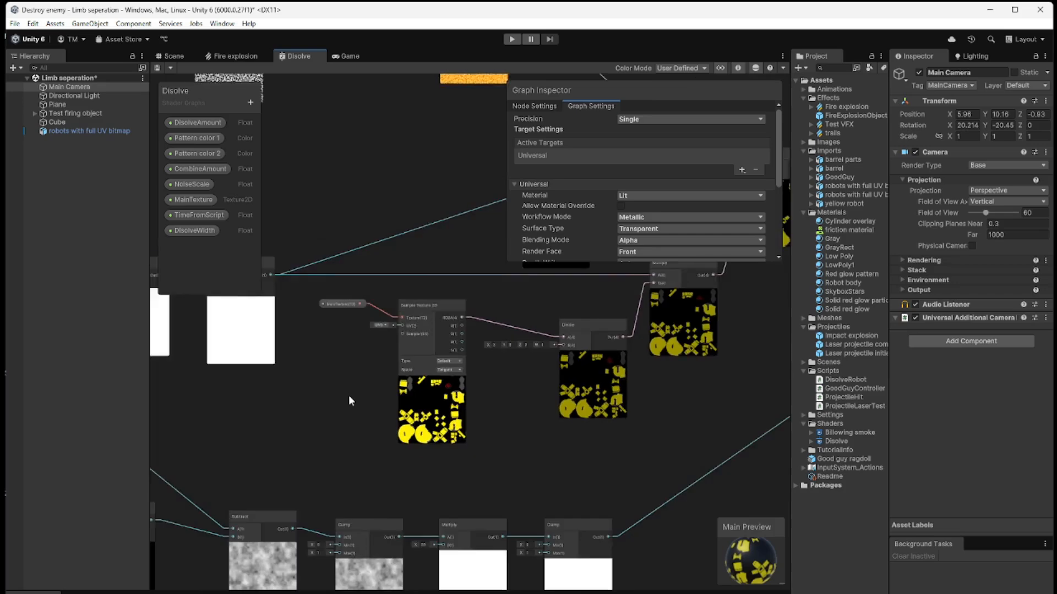
{"action": "scroll", "coordinate": [349, 395], "scroll_direction": "down", "scroll_amount": 4}
{"action": "middle_click_drag", "start_coordinate": [330, 409], "coordinate": [461, 468]}
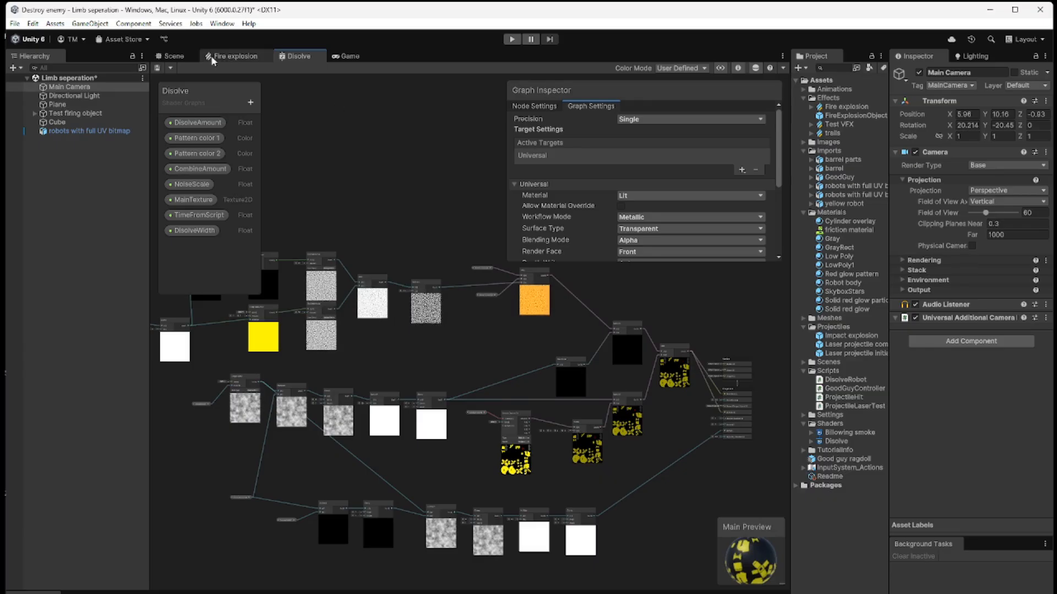
- In the scene, inspect the Robot body material's choice among the Shader Graphs shaders and the material assigned to the robot
{"action": "left_click", "coordinate": [174, 57]}
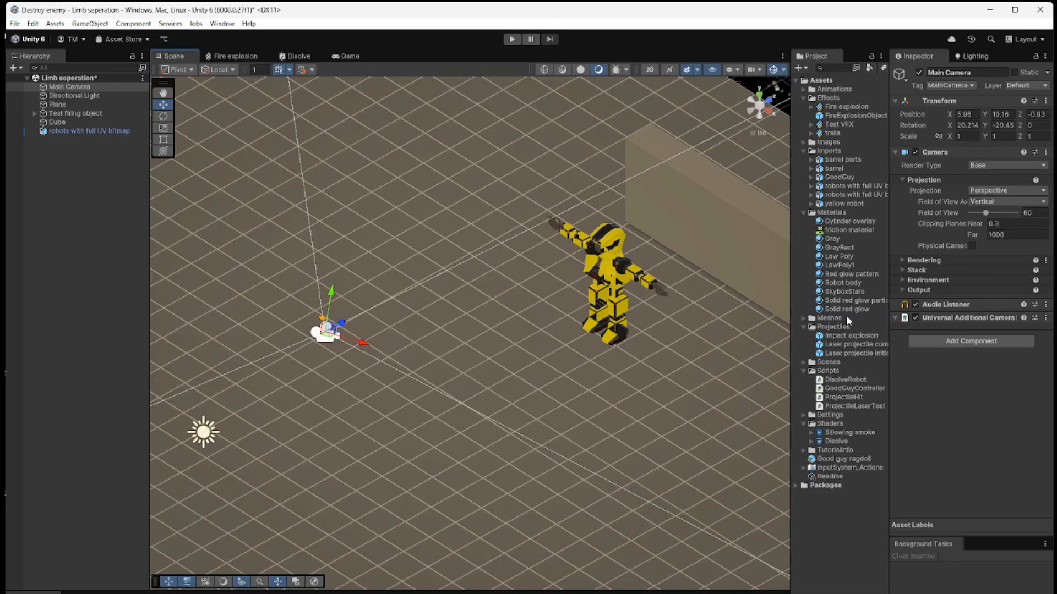
{"action": "left_click", "coordinate": [842, 282]}
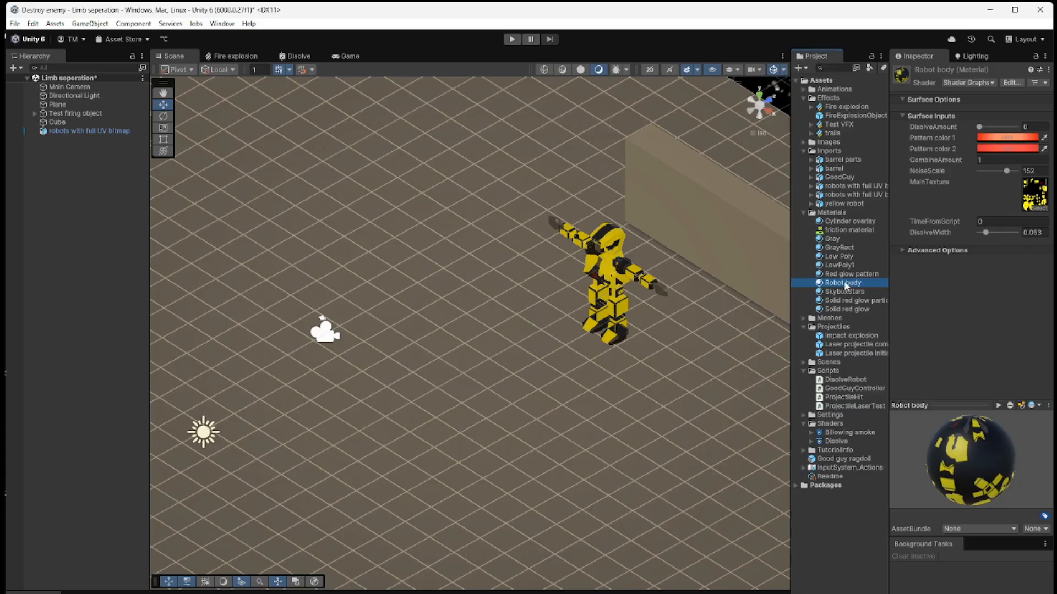
{"action": "left_click", "coordinate": [993, 81]}
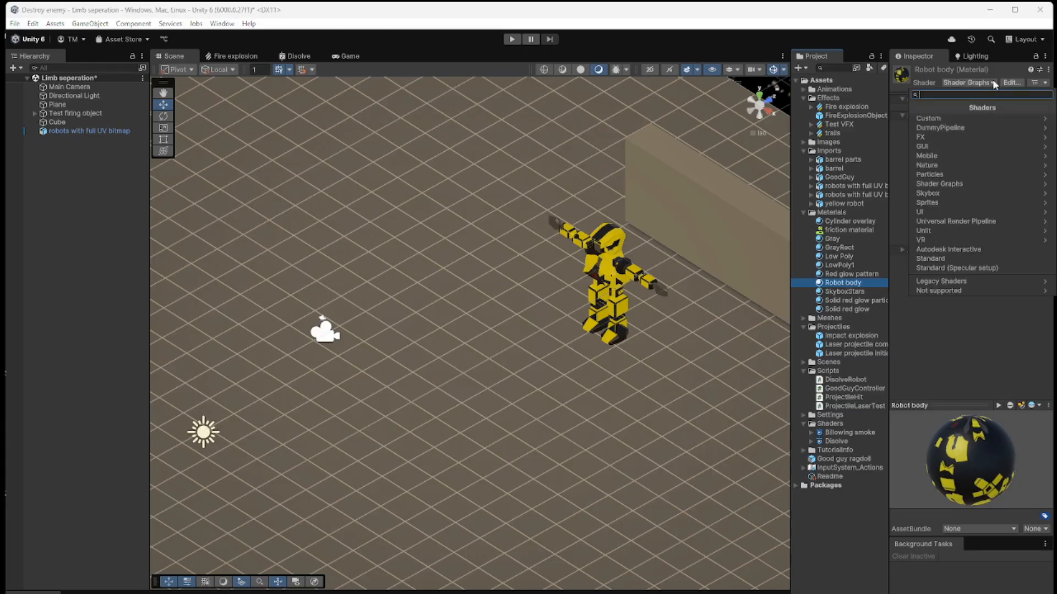
{"action": "left_click", "coordinate": [980, 184]}
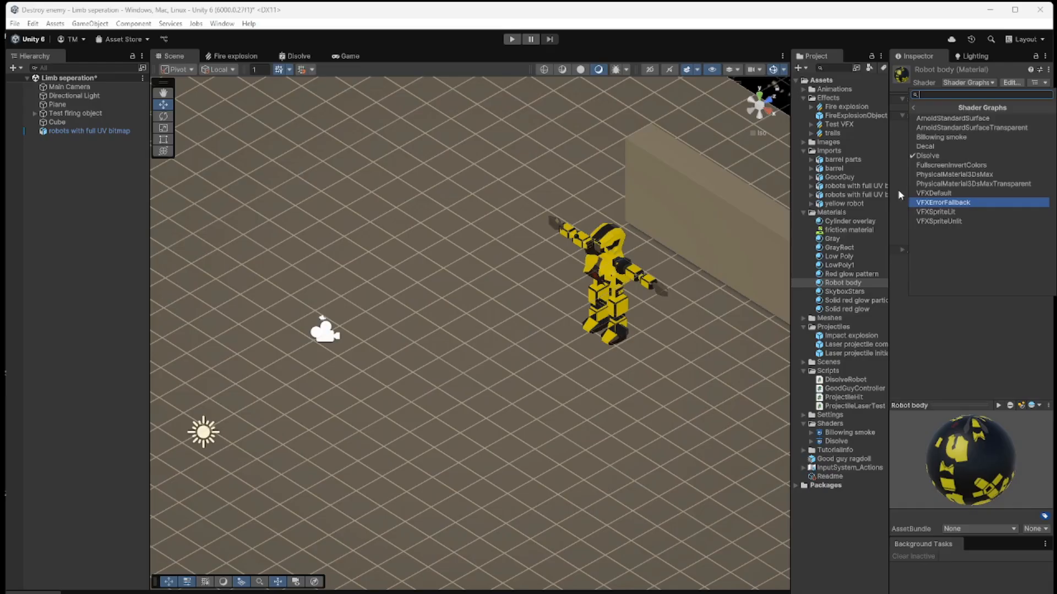
{"action": "left_click", "coordinate": [725, 133]}
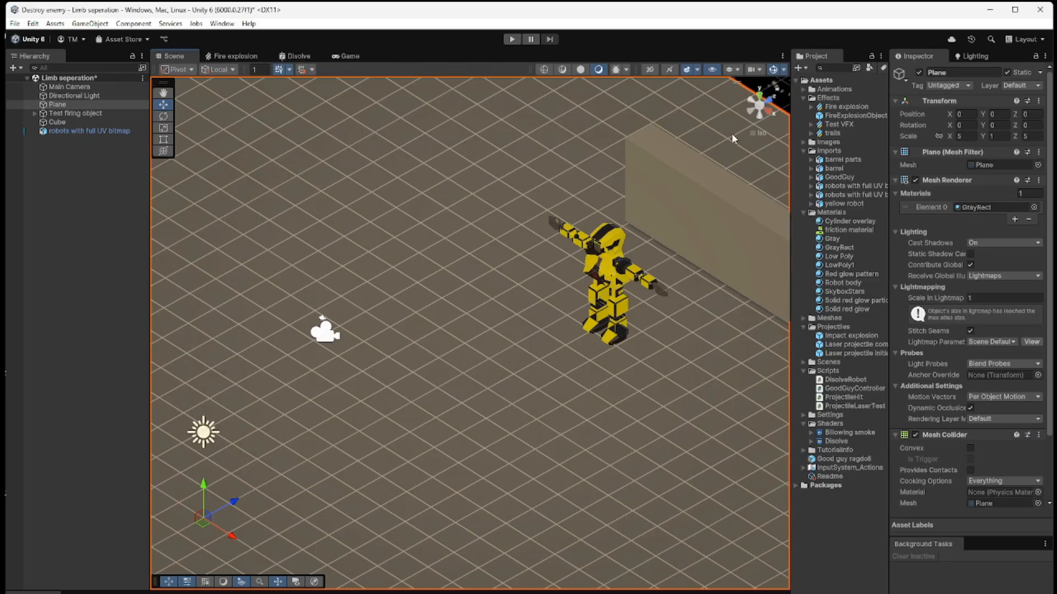
{"action": "left_click", "coordinate": [613, 290]}
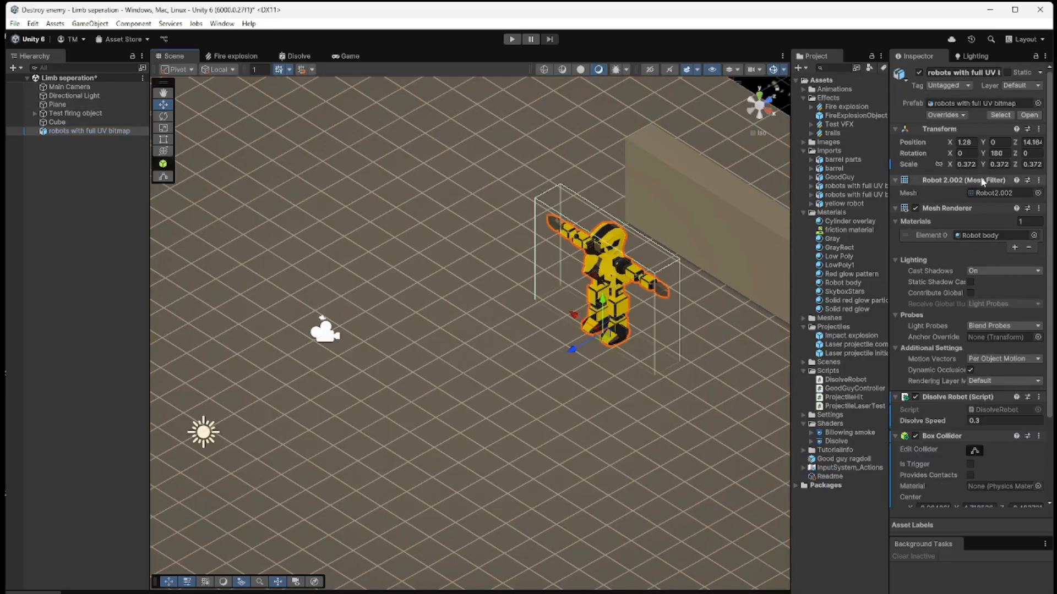
{"action": "left_click", "coordinate": [844, 282]}
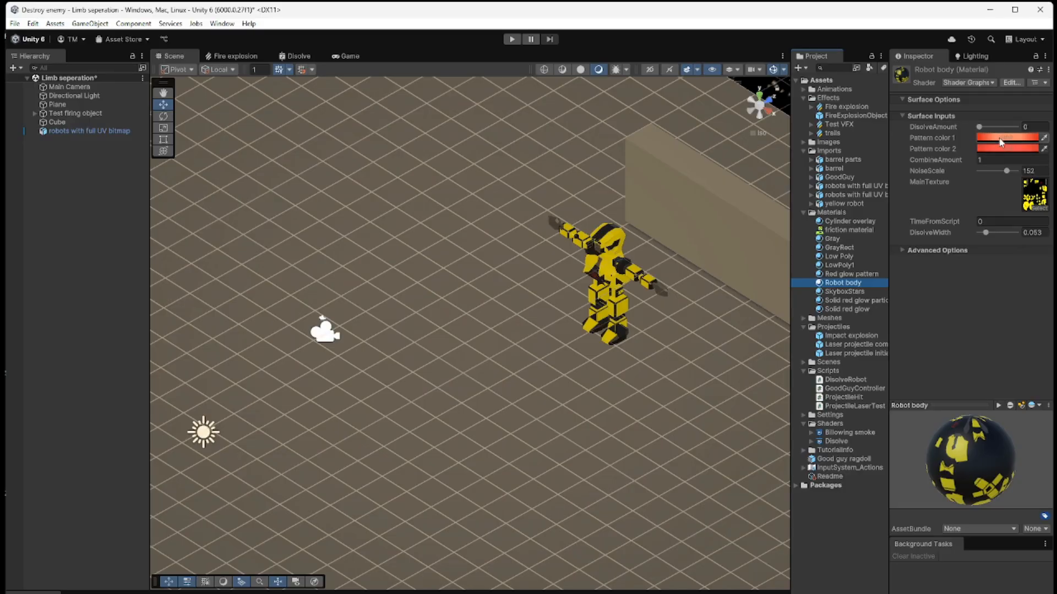
- Examine the noise branch of the Disolve graph and the node where Pattern color 1 and Pattern color 2 are blended
{"action": "left_click", "coordinate": [297, 56]}
{"action": "middle_click_drag", "start_coordinate": [401, 345], "coordinate": [587, 364]}
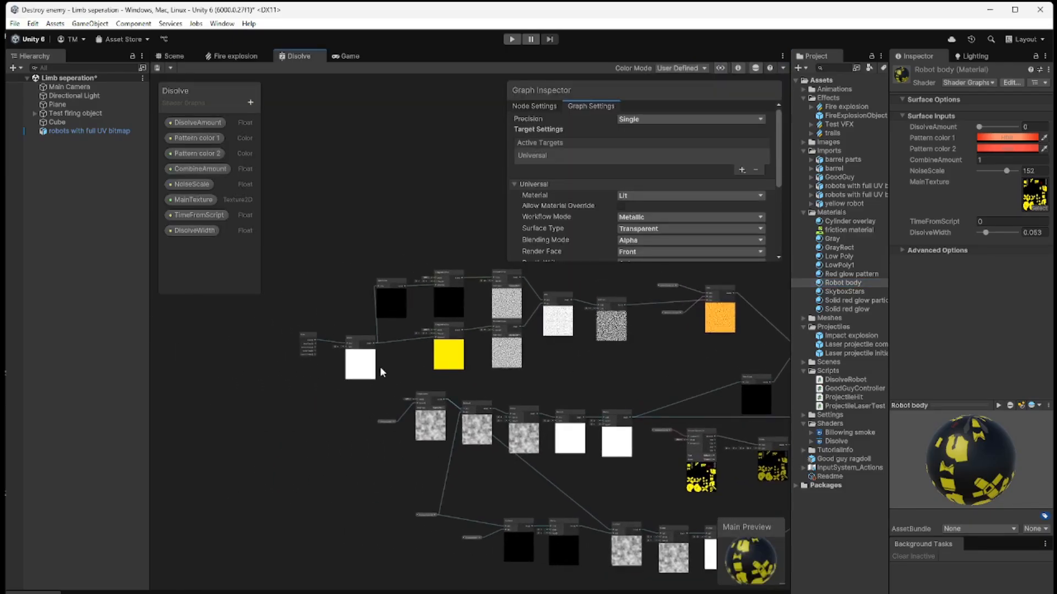
{"action": "middle_click_drag", "start_coordinate": [577, 377], "coordinate": [501, 384]}
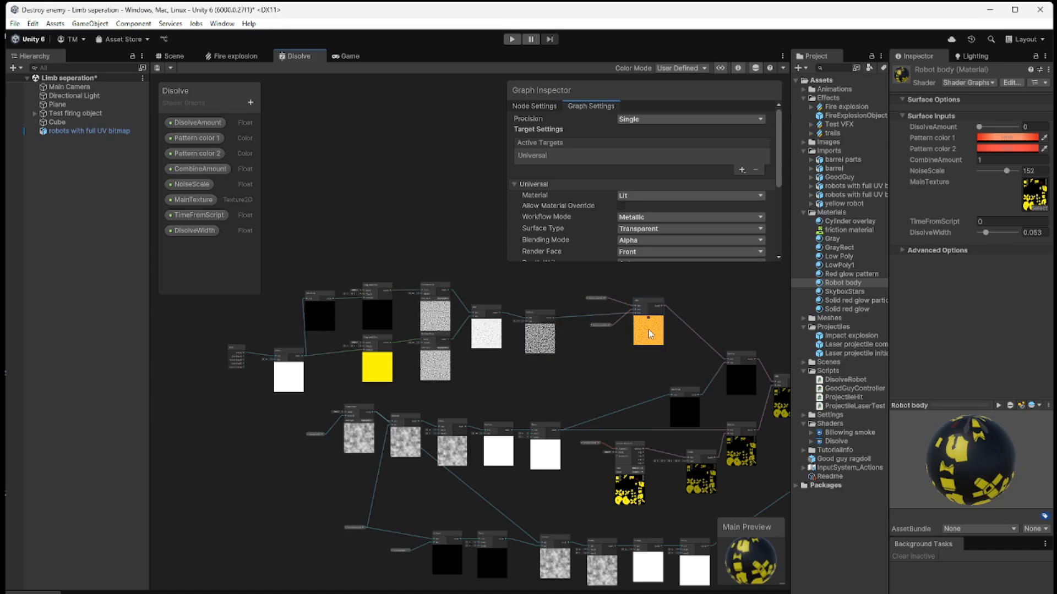
{"action": "scroll", "coordinate": [648, 332], "scroll_direction": "up", "scroll_amount": 5}
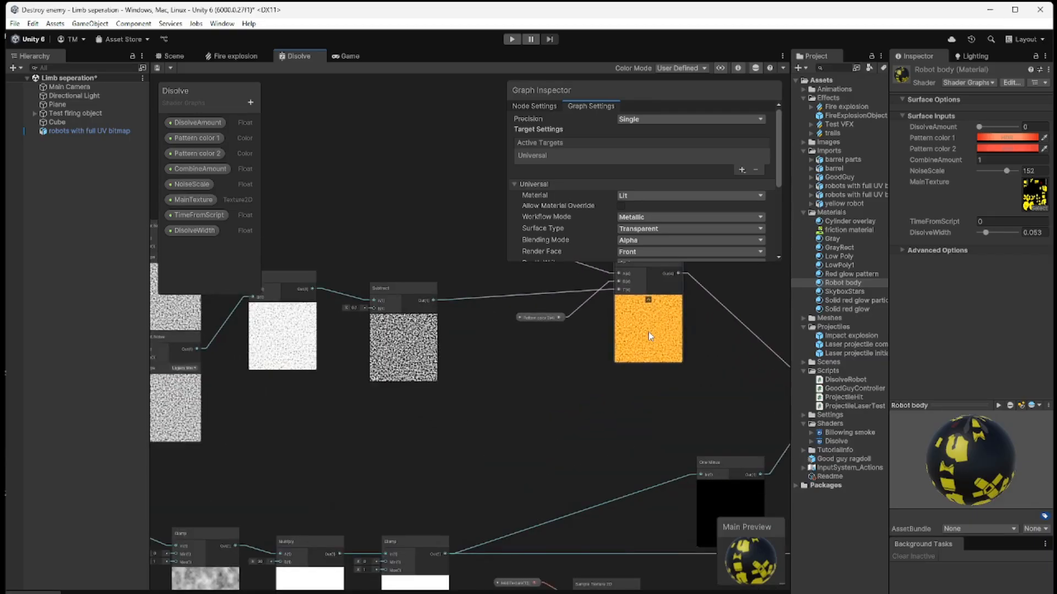
{"action": "scroll", "coordinate": [648, 332], "scroll_direction": "up", "scroll_amount": 3}
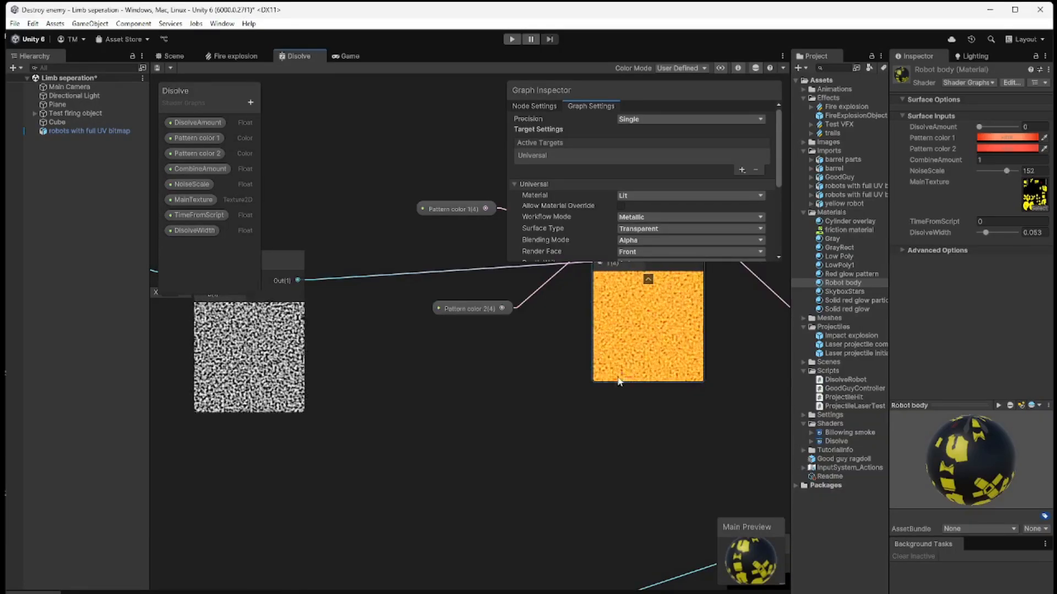
{"action": "scroll", "coordinate": [622, 378], "scroll_direction": "down", "scroll_amount": 5}
- Examine how DisolveAmount and DisolveWidth feed the Subtract and Clamp nodes in the lower branch of the Disolve graph
{"action": "middle_click_drag", "start_coordinate": [586, 437], "coordinate": [668, 337]}
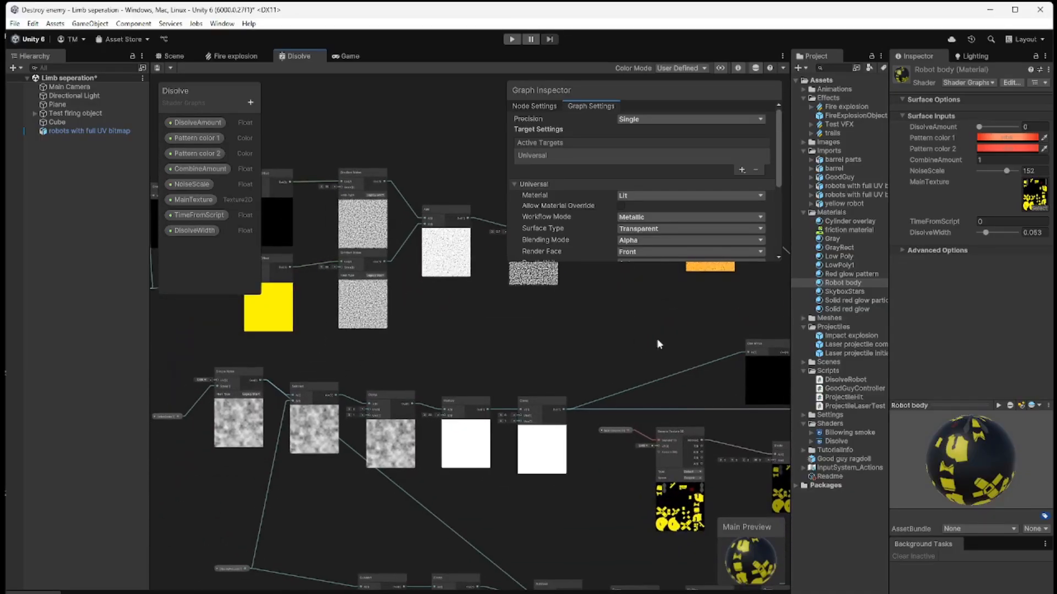
{"action": "scroll", "coordinate": [599, 397], "scroll_direction": "down", "scroll_amount": 3}
{"action": "middle_click_drag", "start_coordinate": [596, 468], "coordinate": [642, 389]}
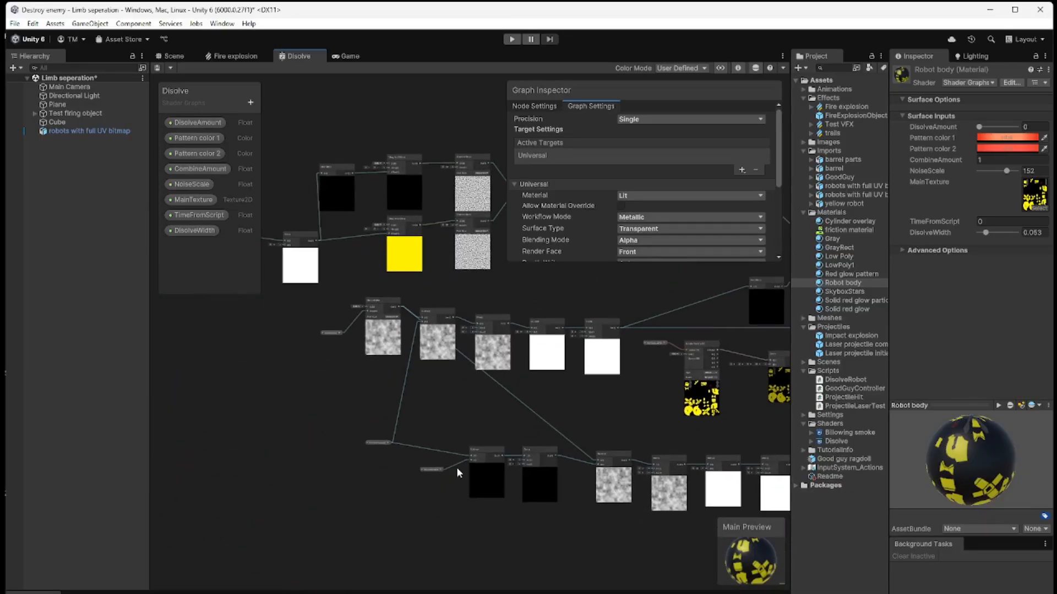
{"action": "scroll", "coordinate": [458, 469], "scroll_direction": "up", "scroll_amount": 5}
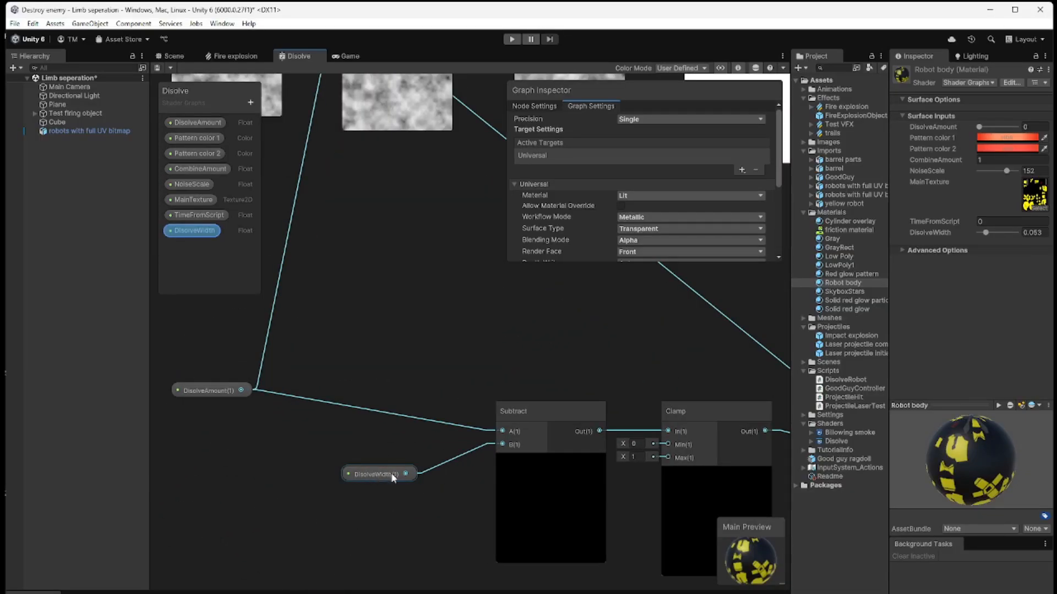
{"action": "scroll", "coordinate": [458, 500], "scroll_direction": "down", "scroll_amount": 5}
{"action": "scroll", "coordinate": [458, 500], "scroll_direction": "down", "scroll_amount": 2}
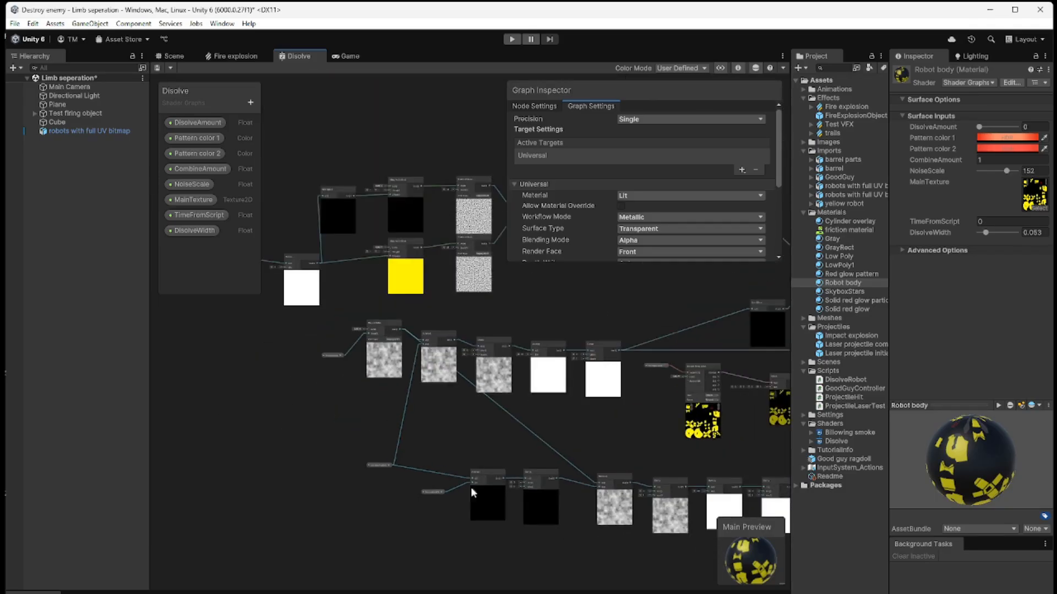
- Follow the lower branch of the Disolve graph to the Fragment block's Alpha input and review the final output connections
{"action": "middle_click_drag", "start_coordinate": [630, 427], "coordinate": [527, 437]}
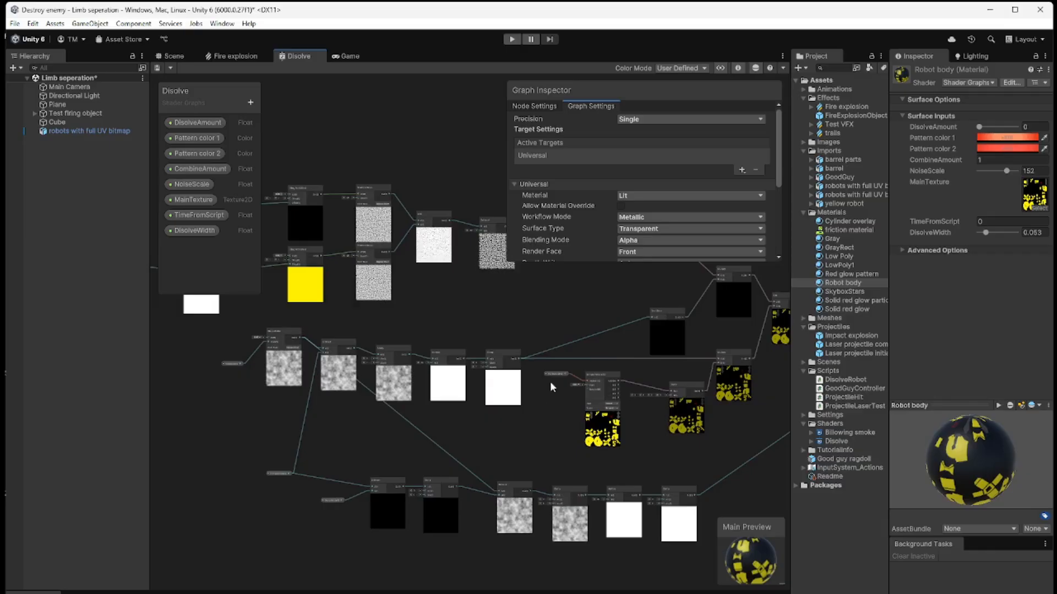
{"action": "middle_click_drag", "start_coordinate": [660, 445], "coordinate": [501, 471]}
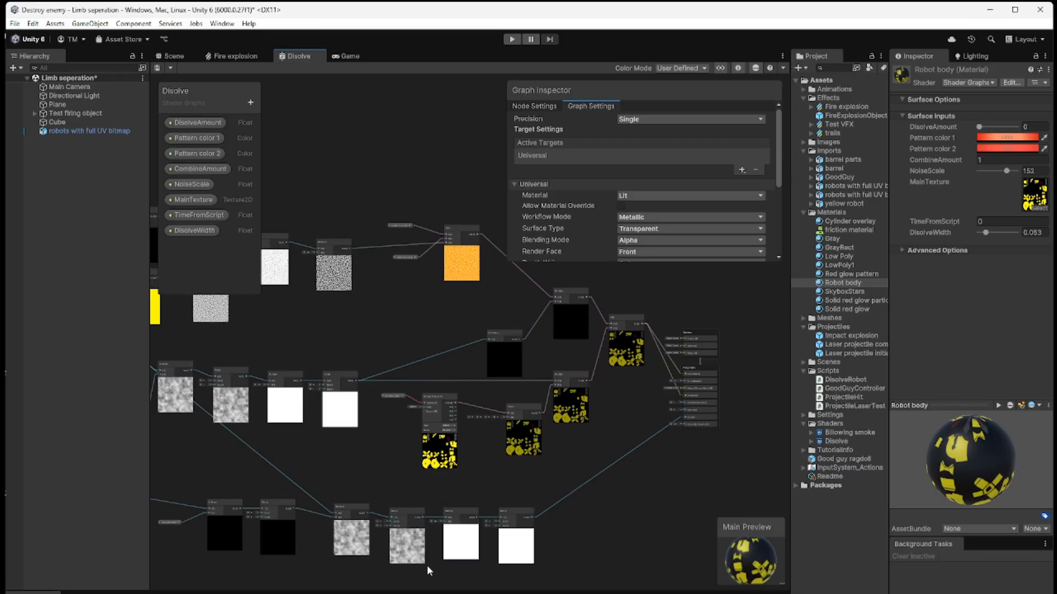
{"action": "scroll", "coordinate": [662, 508], "scroll_direction": "up", "scroll_amount": 5}
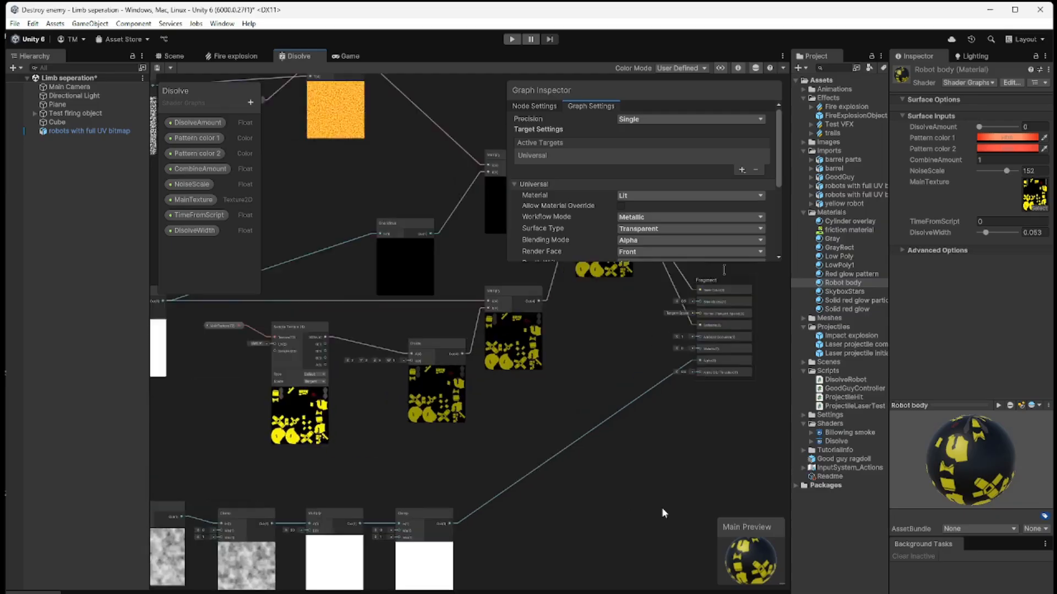
{"action": "scroll", "coordinate": [638, 468], "scroll_direction": "up", "scroll_amount": 5}
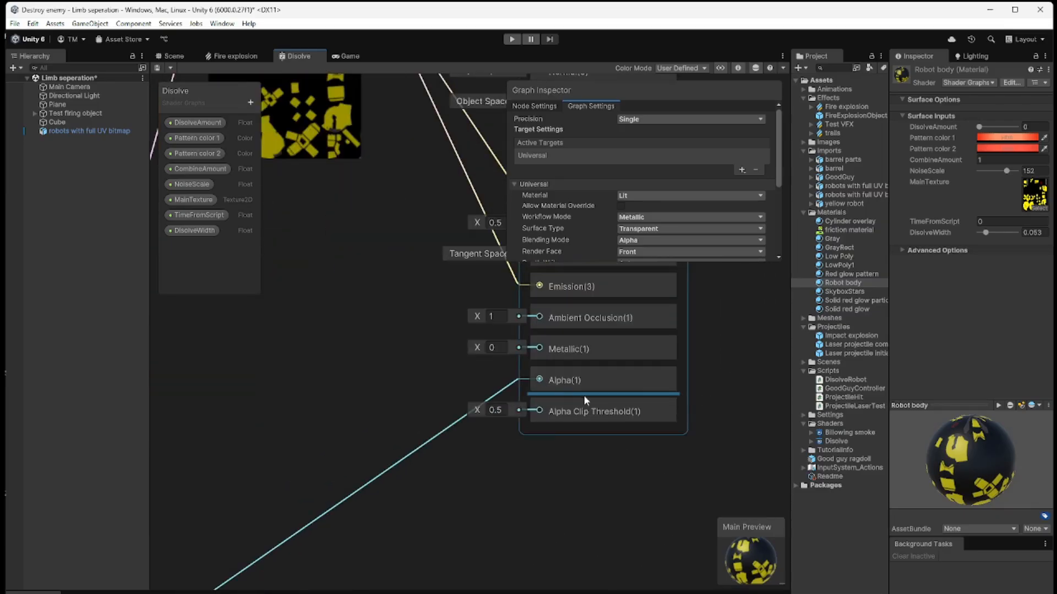
{"action": "scroll", "coordinate": [590, 497], "scroll_direction": "down", "scroll_amount": 10}
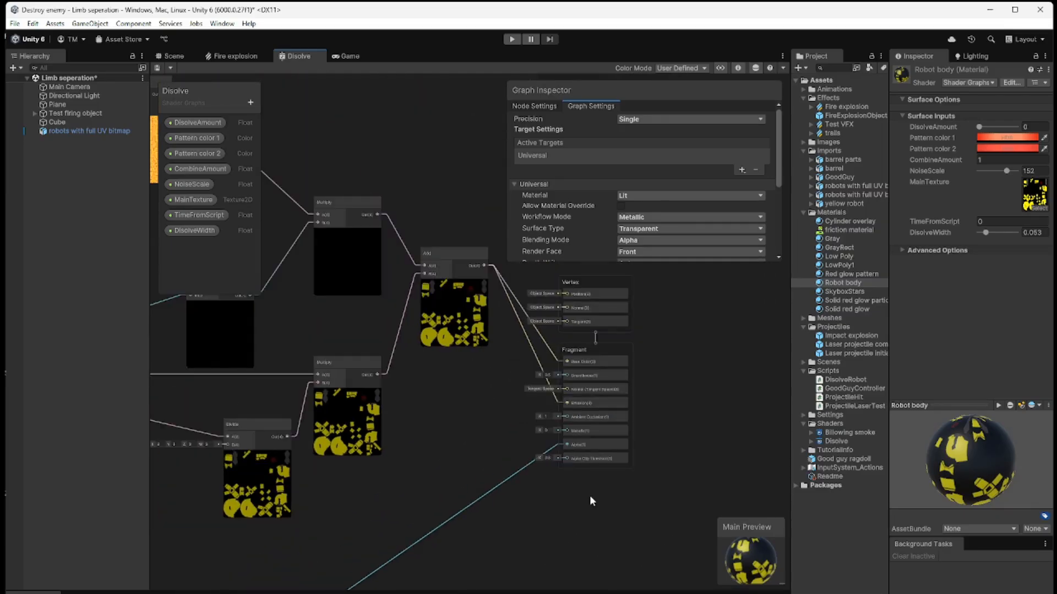
{"action": "middle_click_drag", "start_coordinate": [491, 496], "coordinate": [694, 433]}
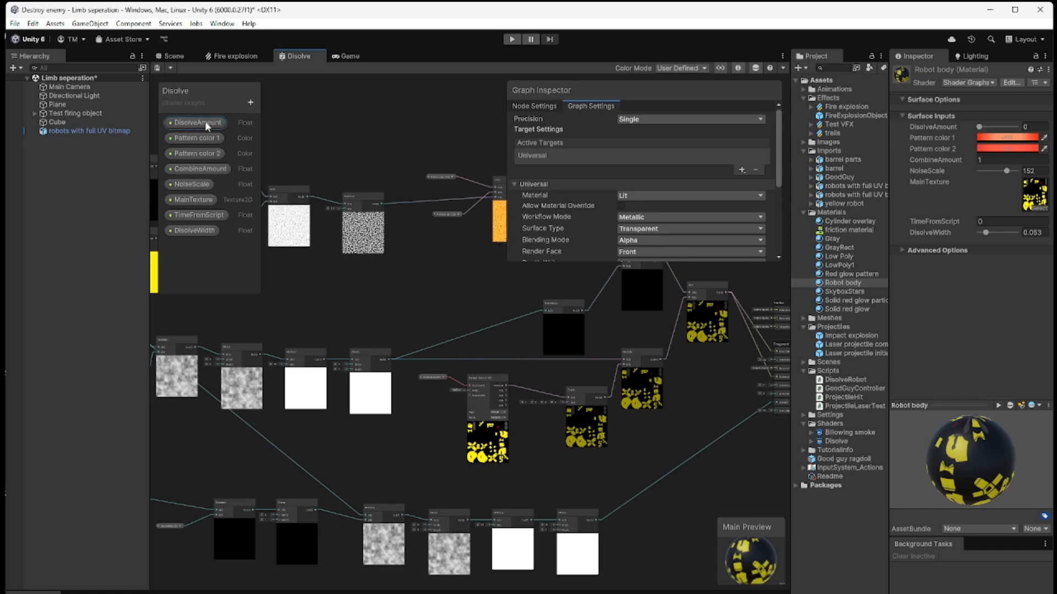
- Back in the scene, review the HDR color and intensity settings of Pattern color 1 and Pattern color 2 on the Robot body material
{"action": "left_click", "coordinate": [184, 57]}
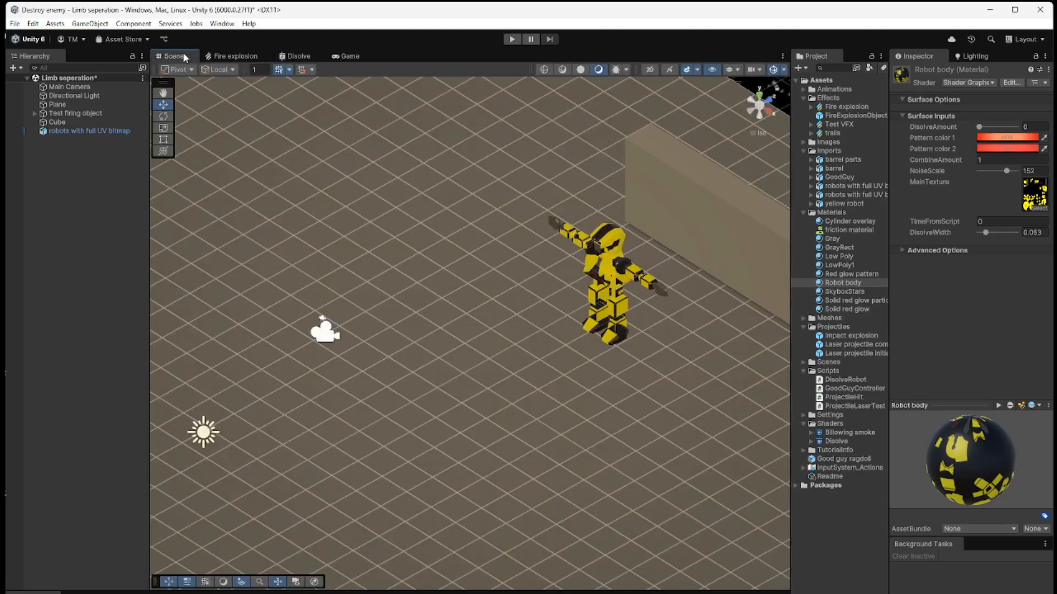
{"action": "left_click", "coordinate": [1013, 142]}
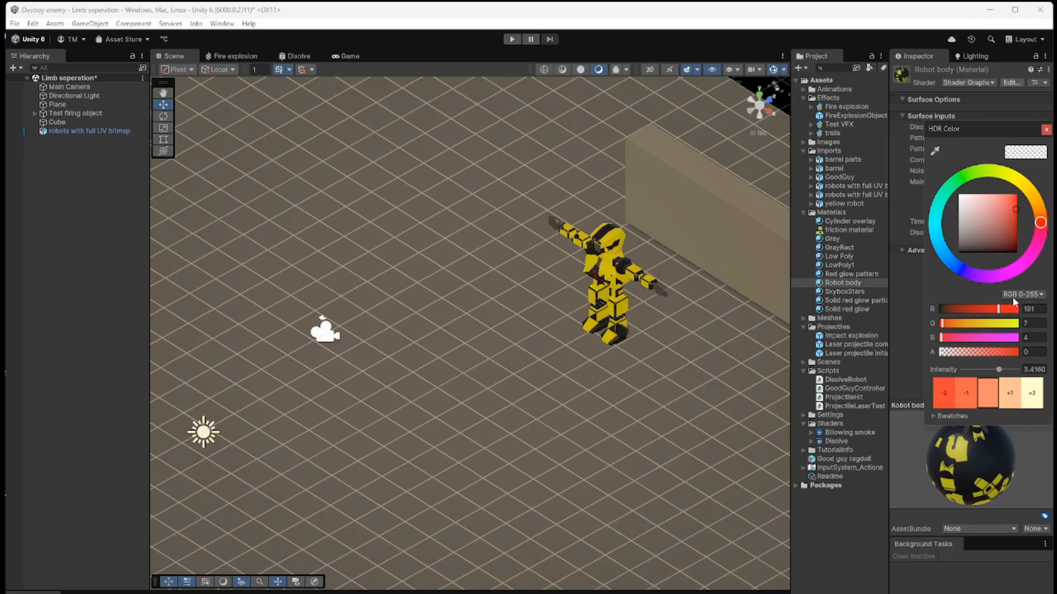
{"action": "left_click", "coordinate": [1046, 130]}
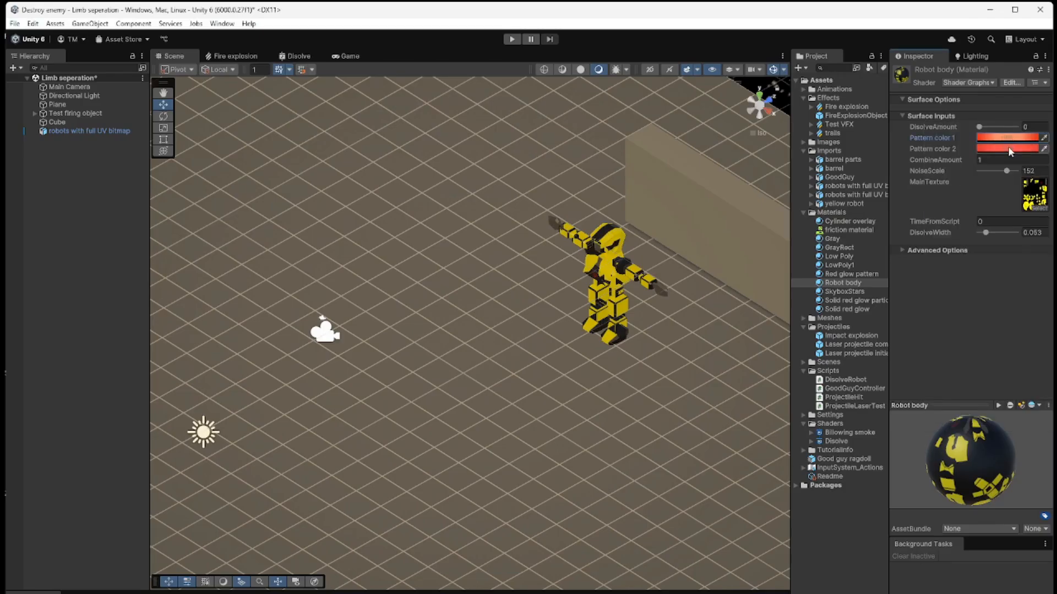
{"action": "left_click", "coordinate": [1009, 147]}
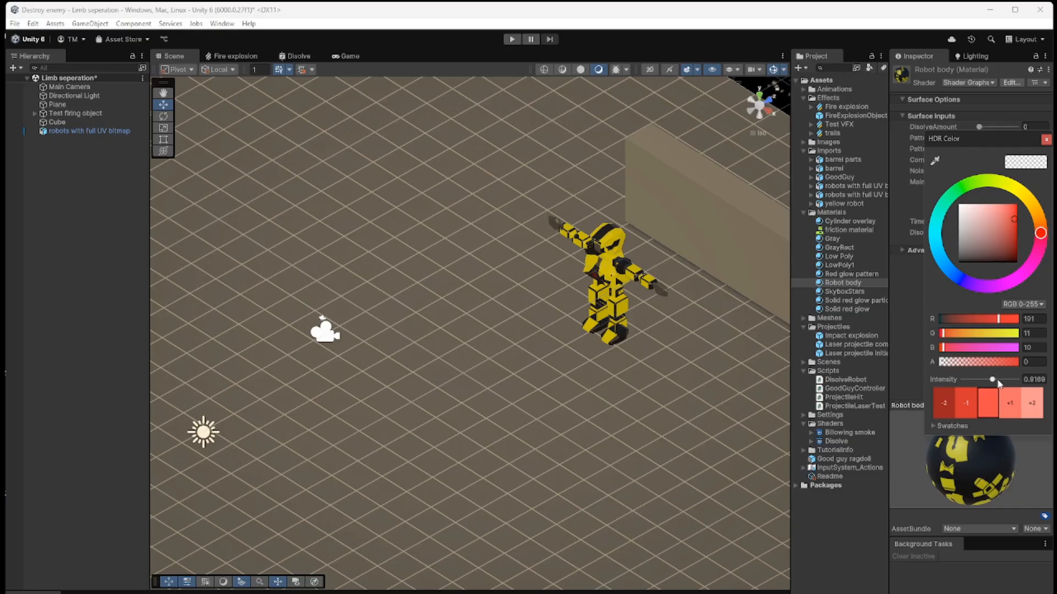
{"action": "left_click", "coordinate": [1046, 141]}
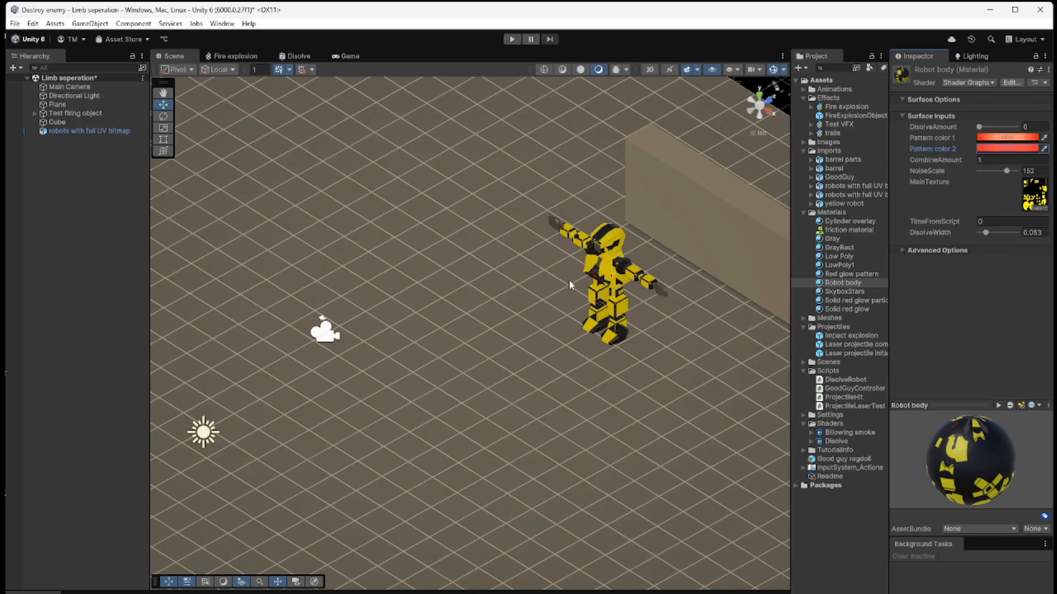
- Set the Robot body material's DisolveAmount to 0.48 and inspect the dissolve effect on the robot up close
{"action": "left_click_drag", "start_coordinate": [979, 127], "coordinate": [989, 129]}
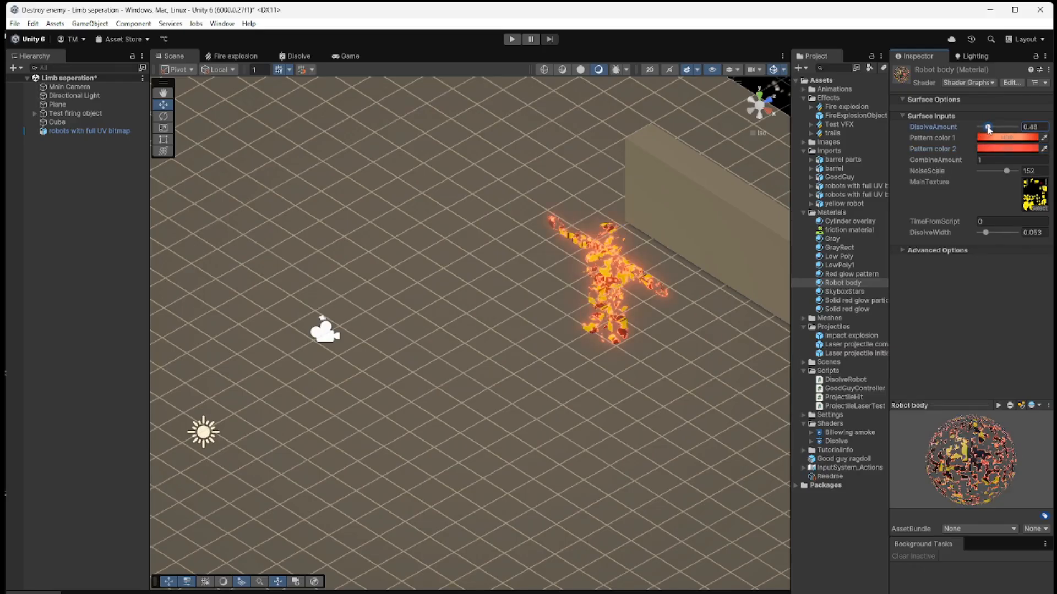
{"action": "scroll", "coordinate": [755, 274], "scroll_direction": "up", "scroll_amount": 5}
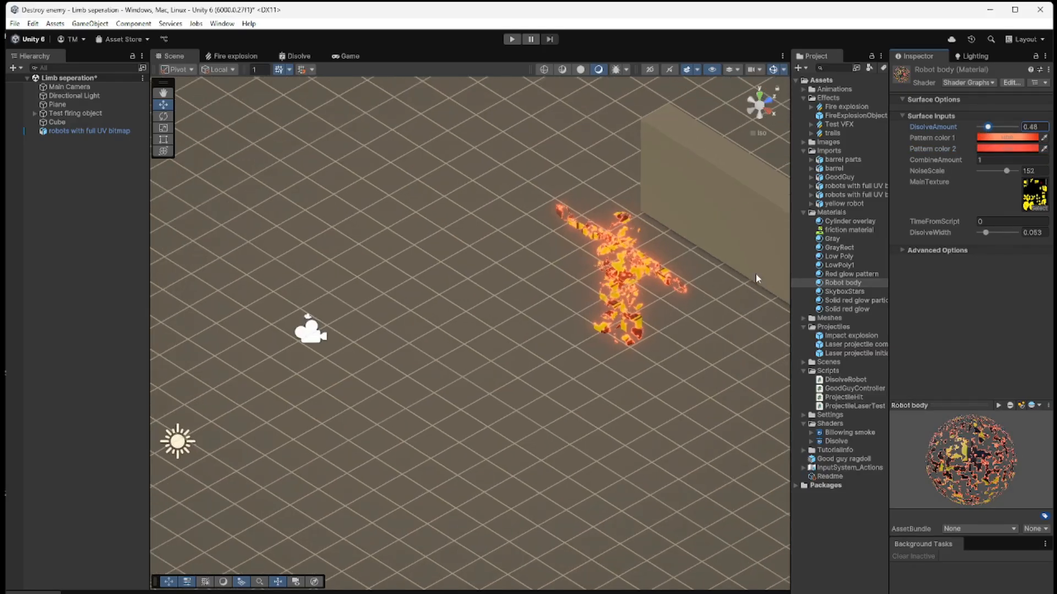
{"action": "middle_click_drag", "start_coordinate": [766, 314], "coordinate": [583, 373]}
{"action": "scroll", "coordinate": [583, 372], "scroll_direction": "up", "scroll_amount": 7}
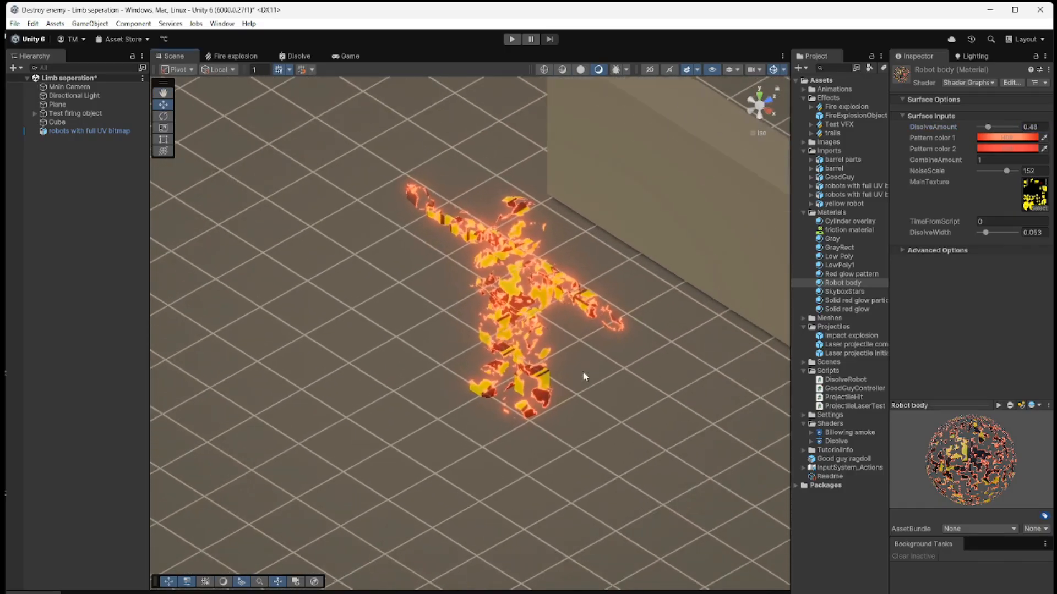
{"action": "scroll", "coordinate": [583, 377], "scroll_direction": "up", "scroll_amount": 1}
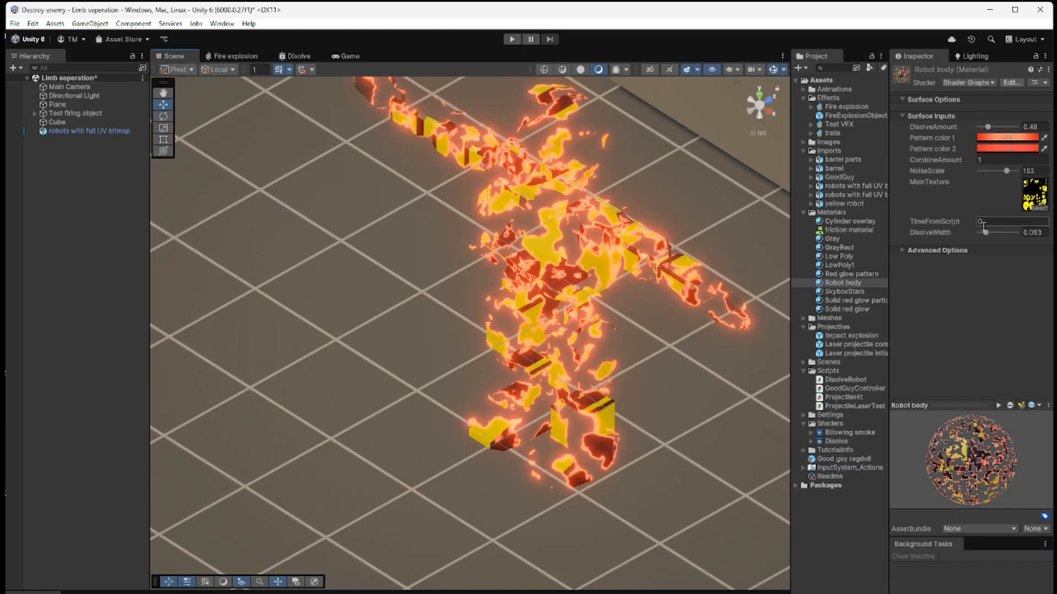
- Raise the Robot body material's DisolveAmount to 0.99 to dissolve the robot fully, and return it to 0
{"action": "mouse_move", "coordinate": [986, 235]}
{"action": "left_mouse_down"}
{"action": "mouse_move", "coordinate": [997, 234]}
{"action": "mouse_move", "coordinate": [985, 234]}
{"action": "left_mouse_up"}
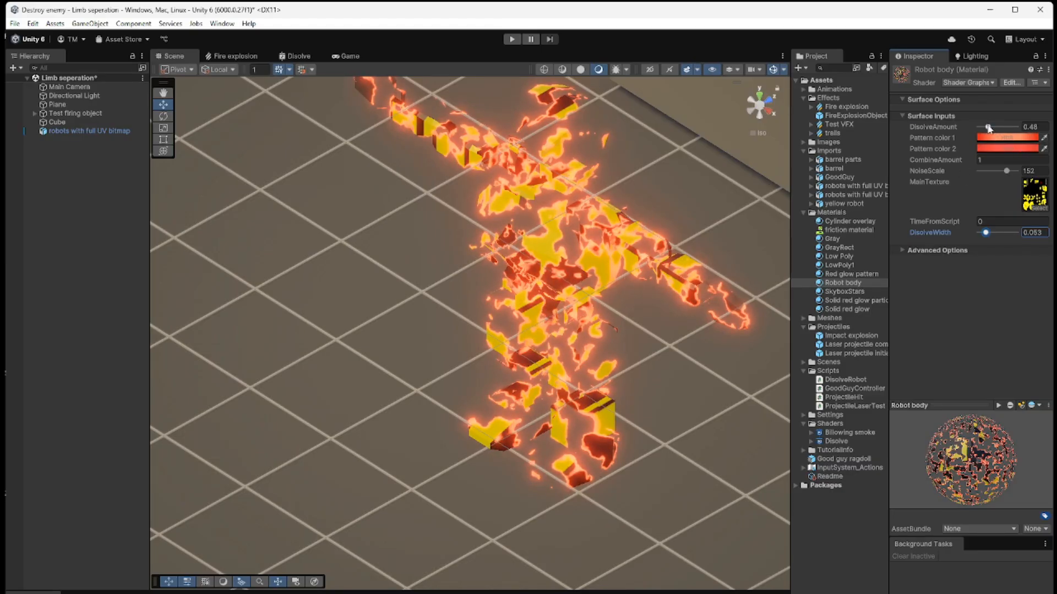
{"action": "left_click_drag", "start_coordinate": [989, 129], "coordinate": [998, 128]}
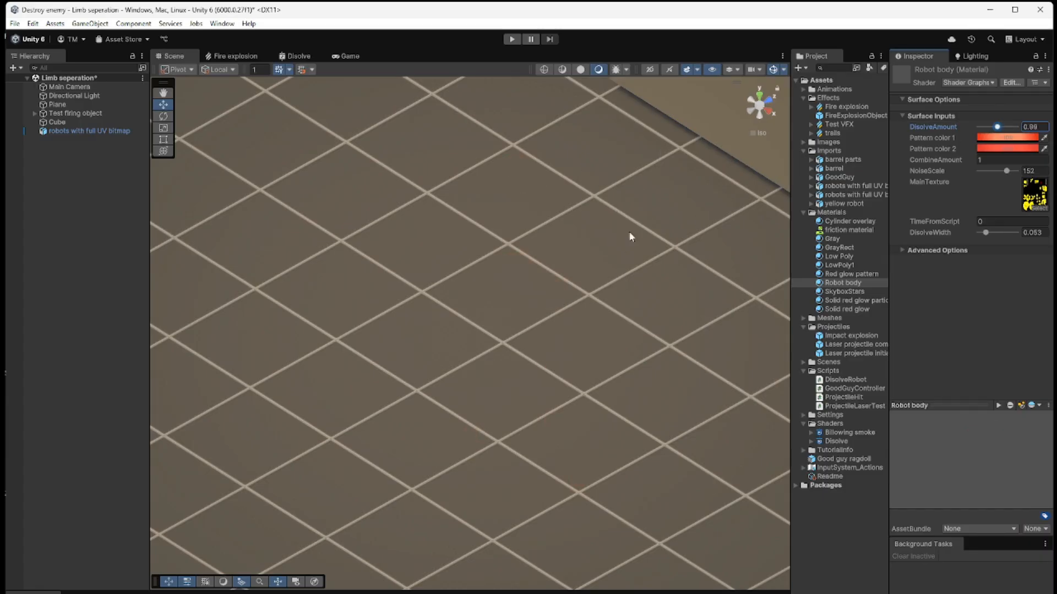
{"action": "left_click_drag", "start_coordinate": [998, 128], "coordinate": [977, 130]}
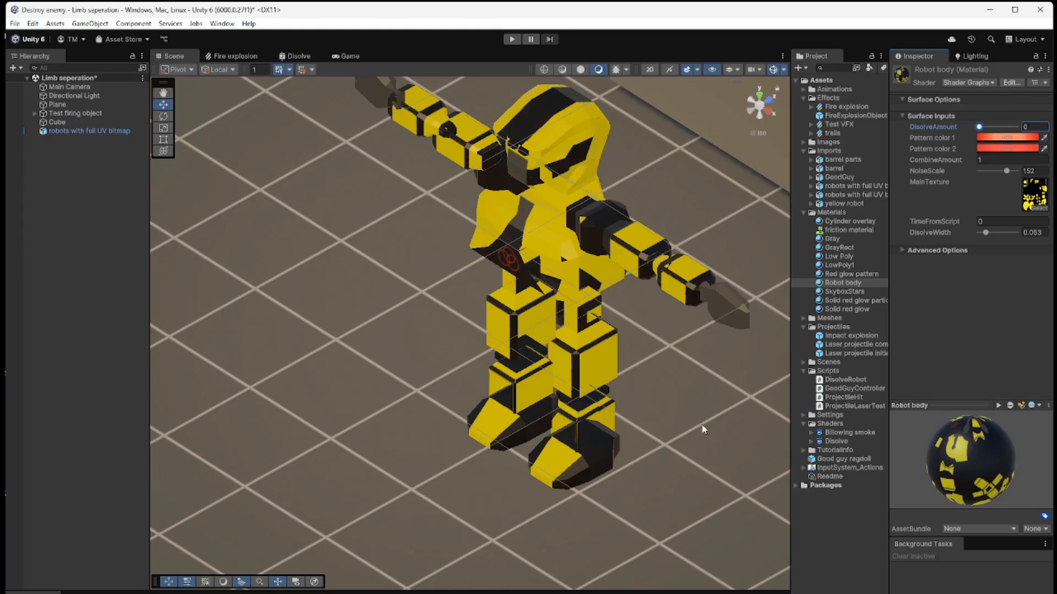
- Select the robot in the scene and review its Disolve Robot script, Box Collider and Robot body material
{"action": "left_click", "coordinate": [574, 232]}
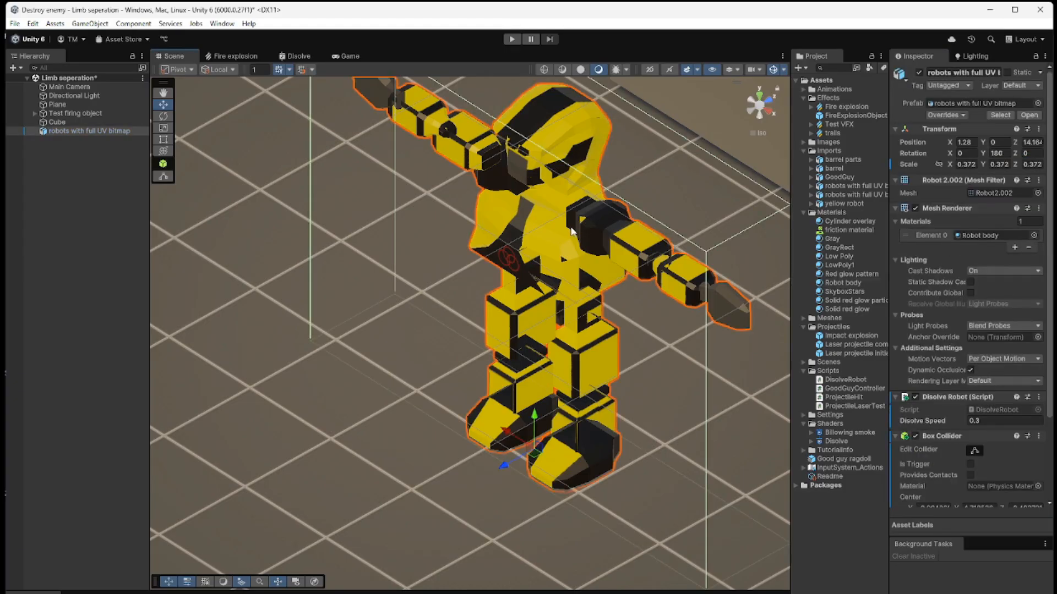
{"action": "scroll", "coordinate": [935, 419], "scroll_direction": "down", "scroll_amount": 4}
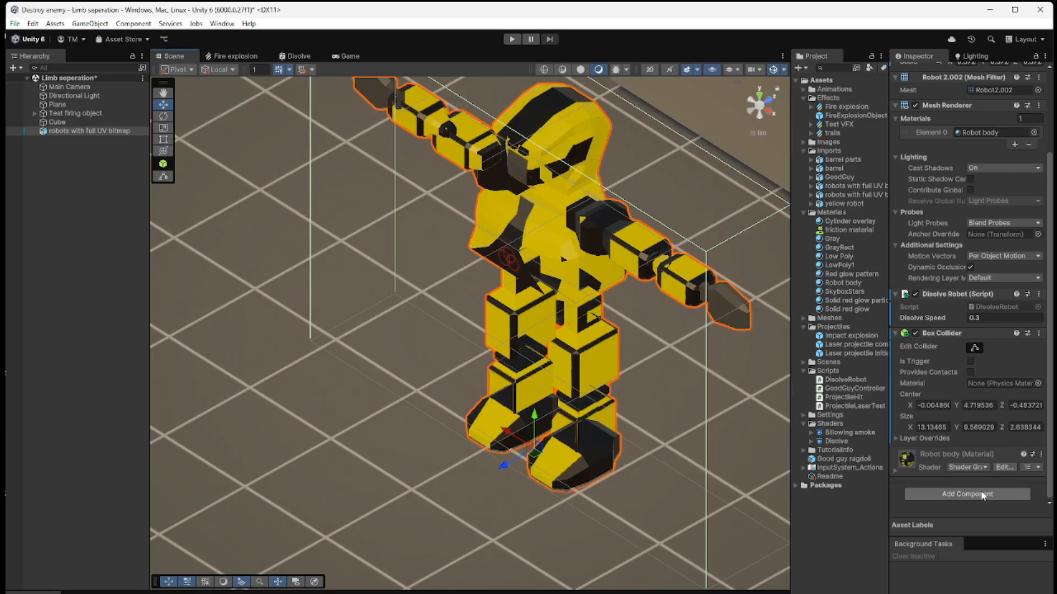
{"action": "scroll", "coordinate": [995, 443], "scroll_direction": "up", "scroll_amount": 1}
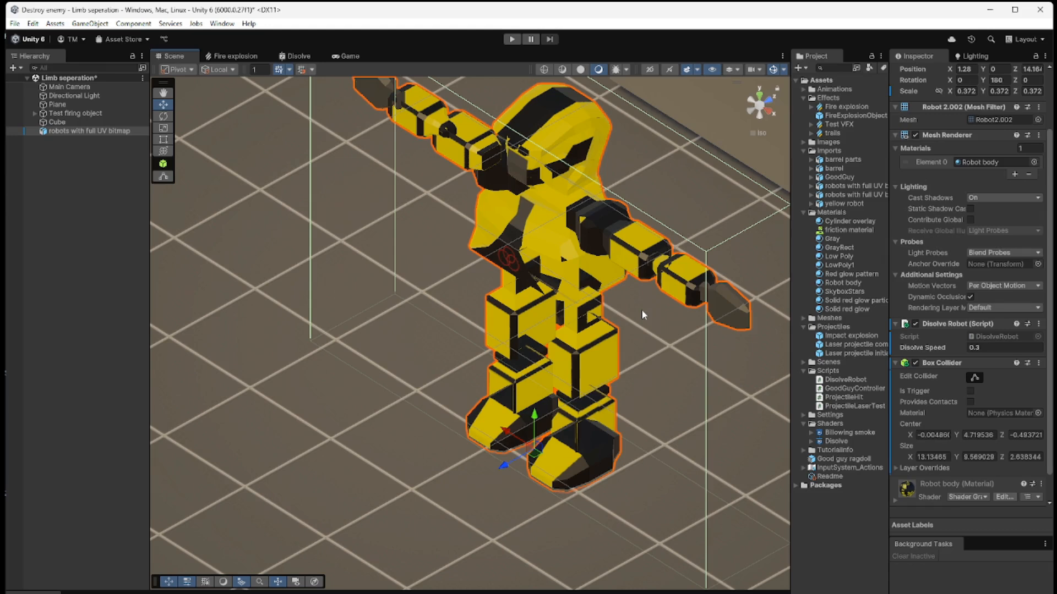
- Open the Disolve graph and inspect the DisolveAmount property's reference name, _DisolveAmount
{"action": "left_click", "coordinate": [287, 55]}
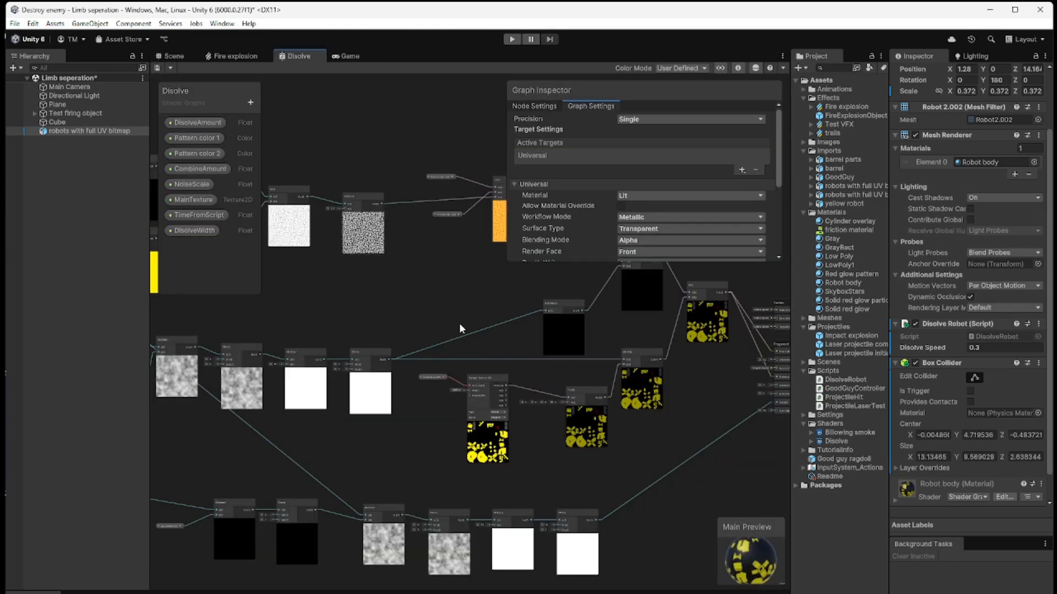
{"action": "left_click", "coordinate": [197, 122]}
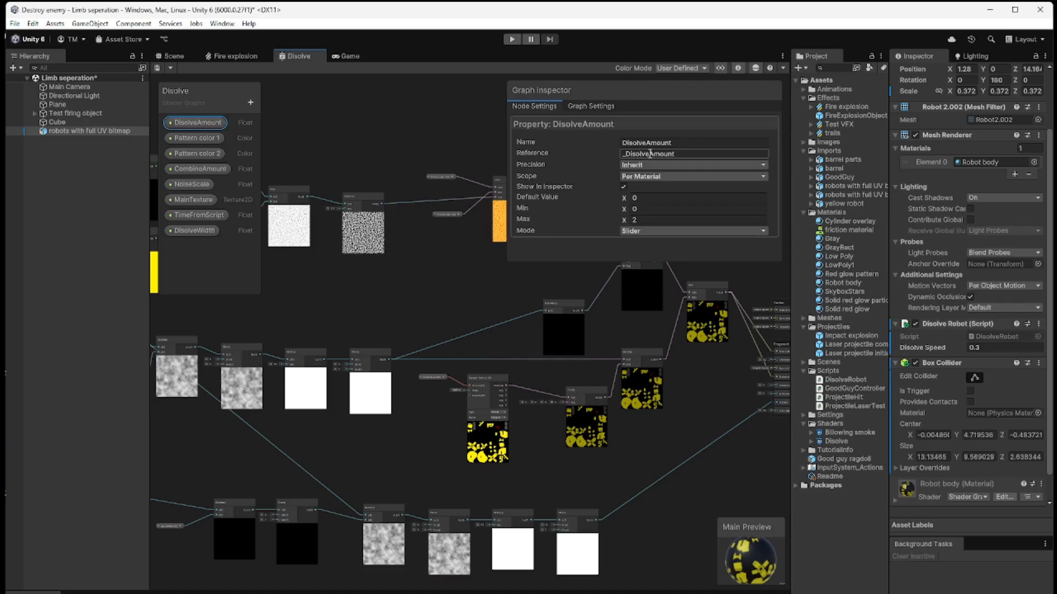
{"action": "left_click_drag", "start_coordinate": [682, 152], "coordinate": [618, 153]}
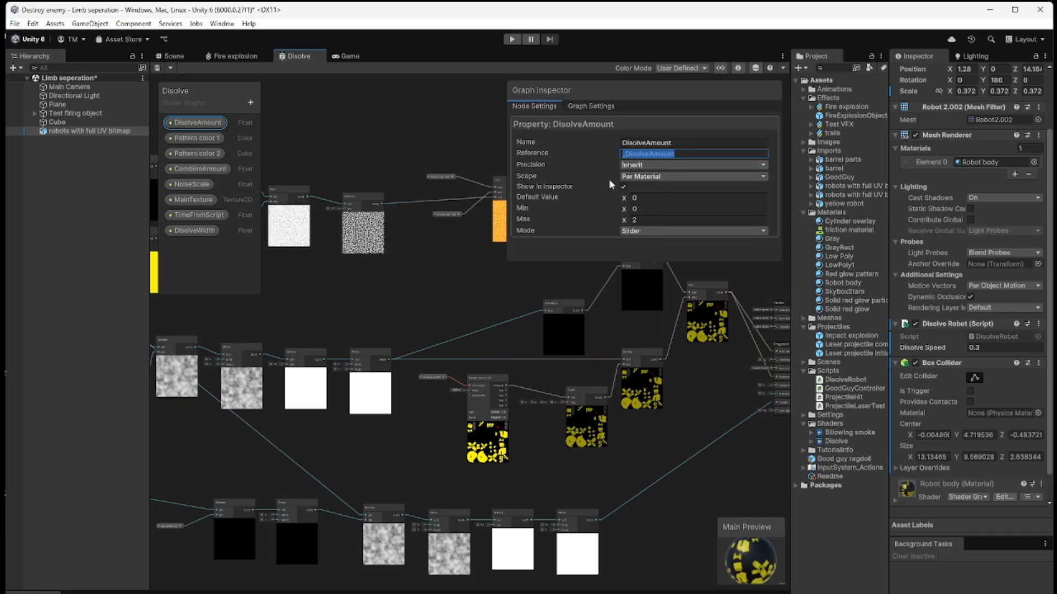
{"action": "left_click", "coordinate": [661, 128]}
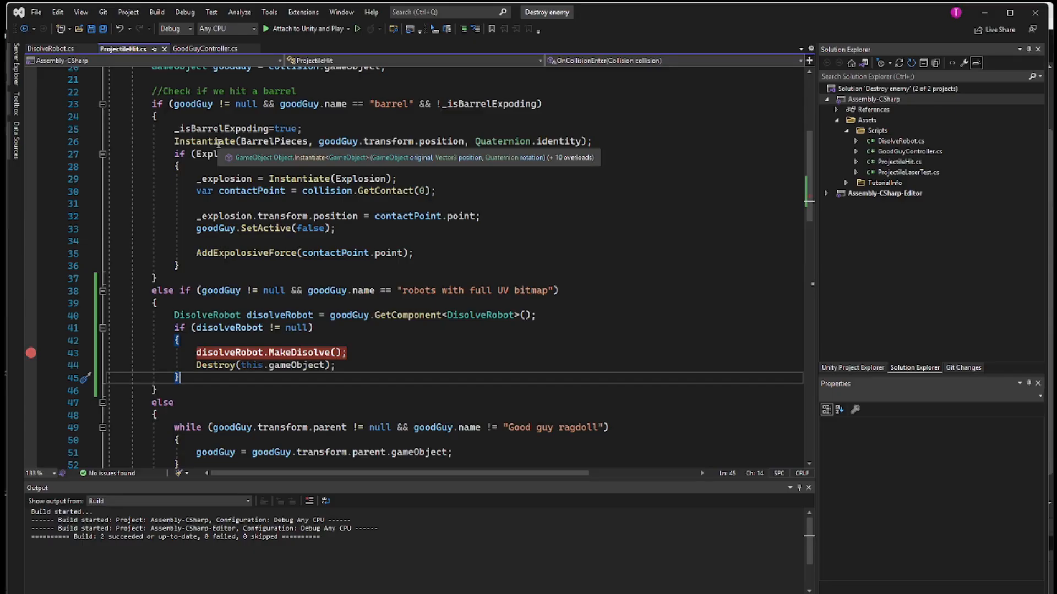
- In Visual Studio, review OnCollisionEnter in ProjectileHit.cs from the barrel check to the DisolveRobot component lookup for the robot
{"action": "scroll", "coordinate": [285, 158], "scroll_direction": "up", "scroll_amount": 3}
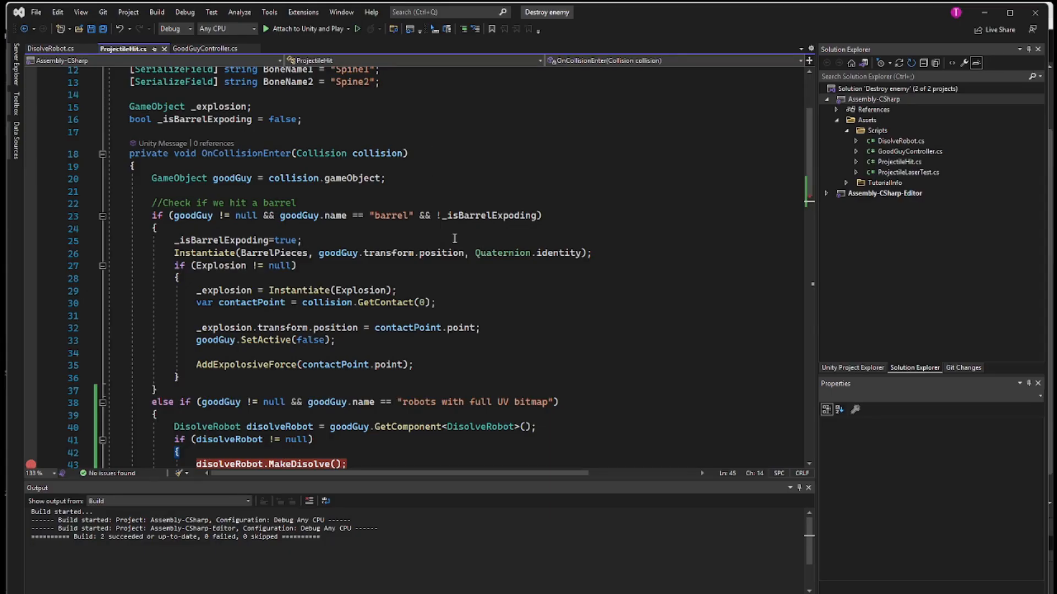
{"action": "scroll", "coordinate": [545, 351], "scroll_direction": "down", "scroll_amount": 1}
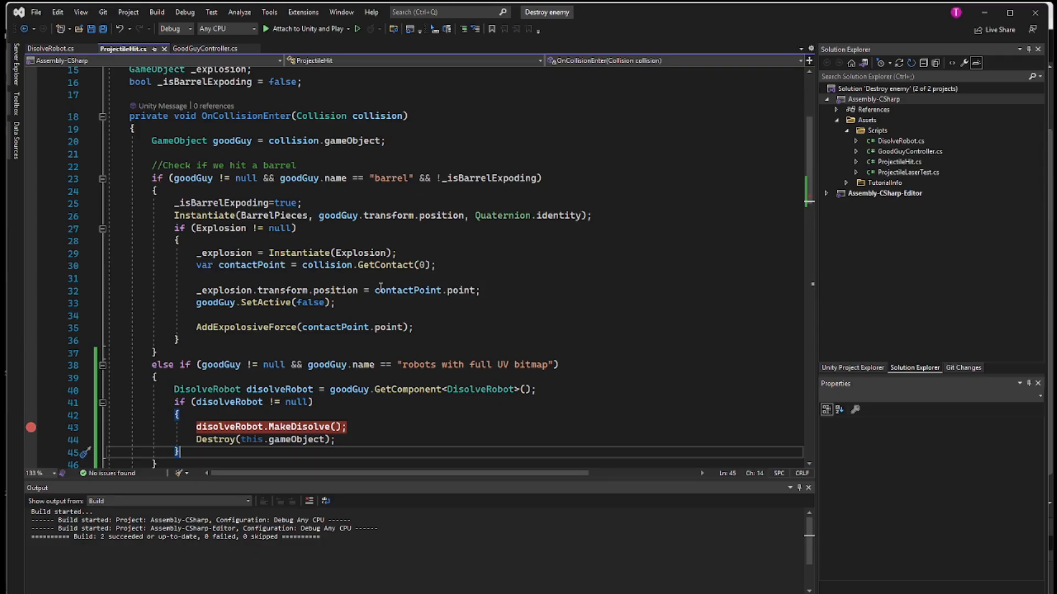
{"action": "scroll", "coordinate": [474, 279], "scroll_direction": "down", "scroll_amount": 1}
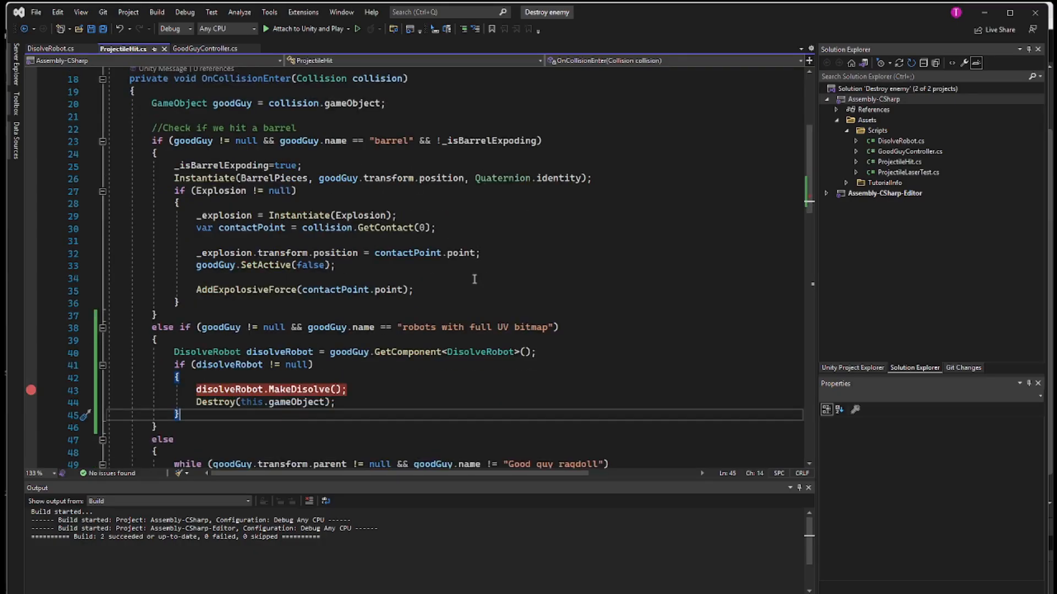
{"action": "scroll", "coordinate": [507, 264], "scroll_direction": "down", "scroll_amount": 3}
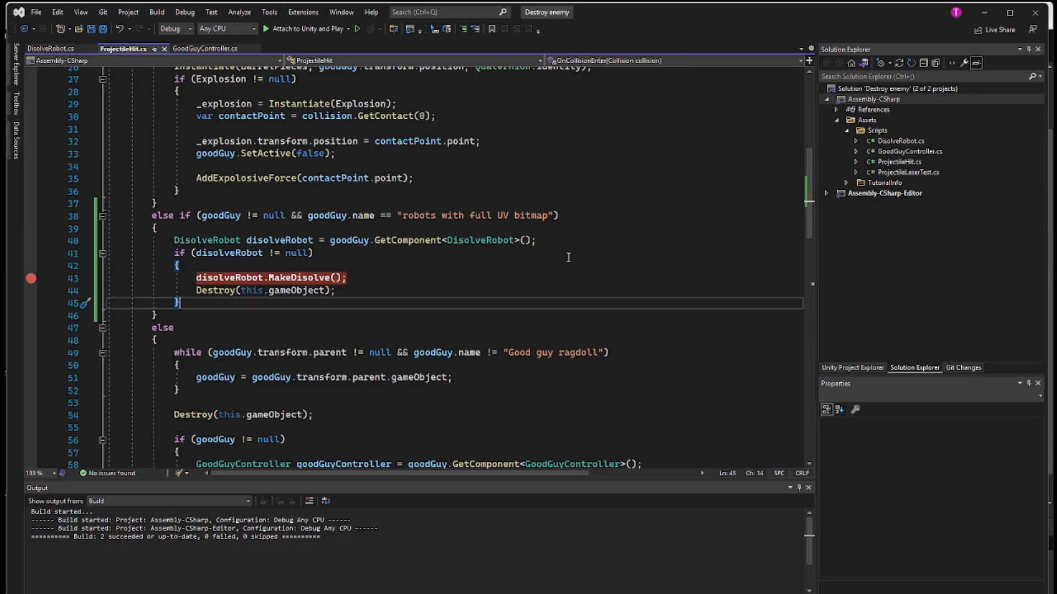
{"action": "double_click", "coordinate": [476, 240]}
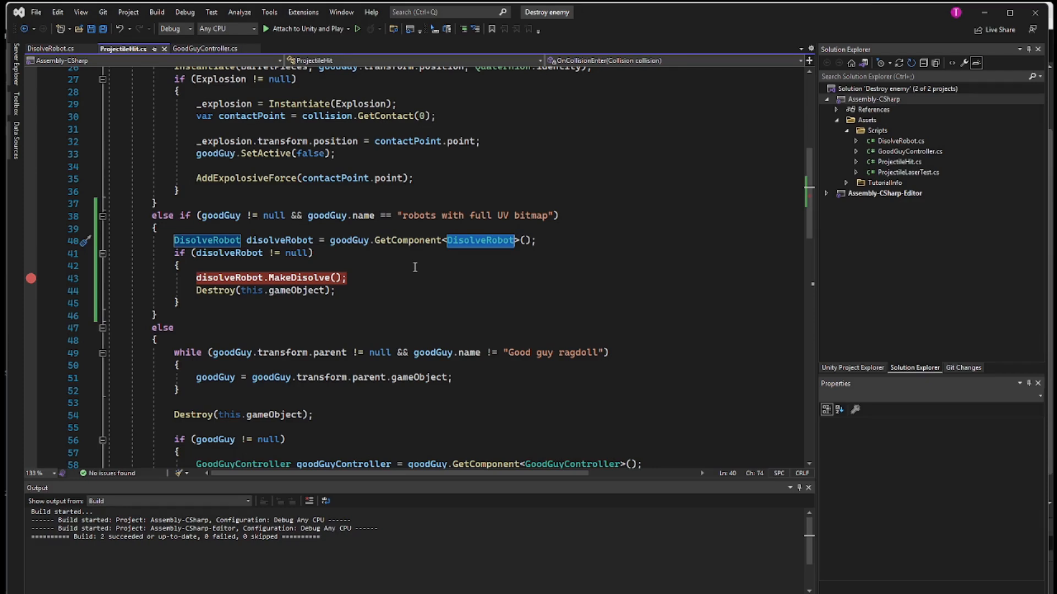
- Check the DisolveRobot class declaration in DisolveRobot.cs, glance at GoodGuyController.cs, and return to ProjectileHit.cs
{"action": "left_click", "coordinate": [57, 50]}
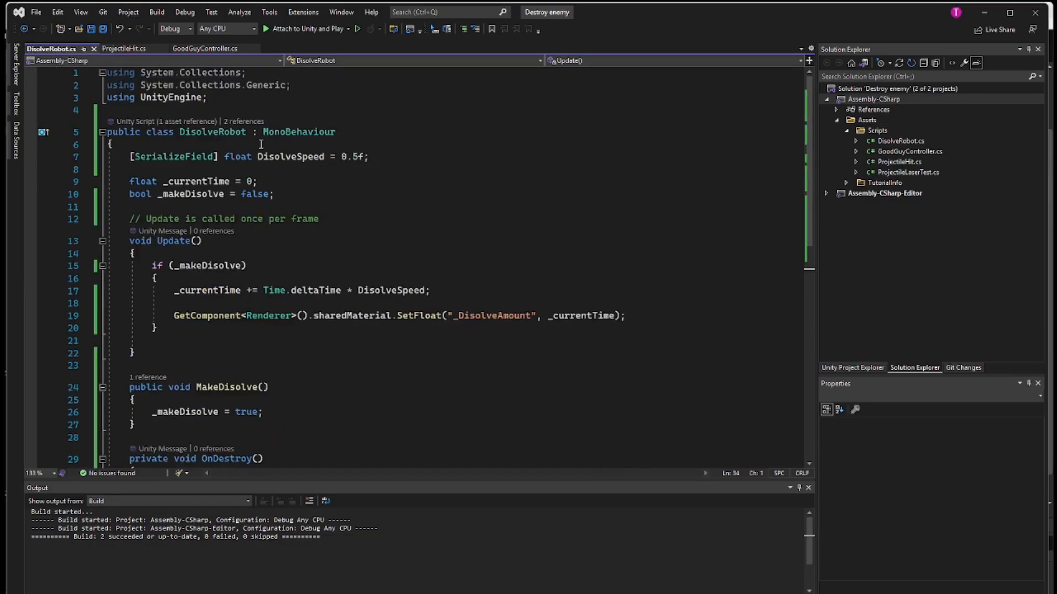
{"action": "double_click", "coordinate": [238, 133]}
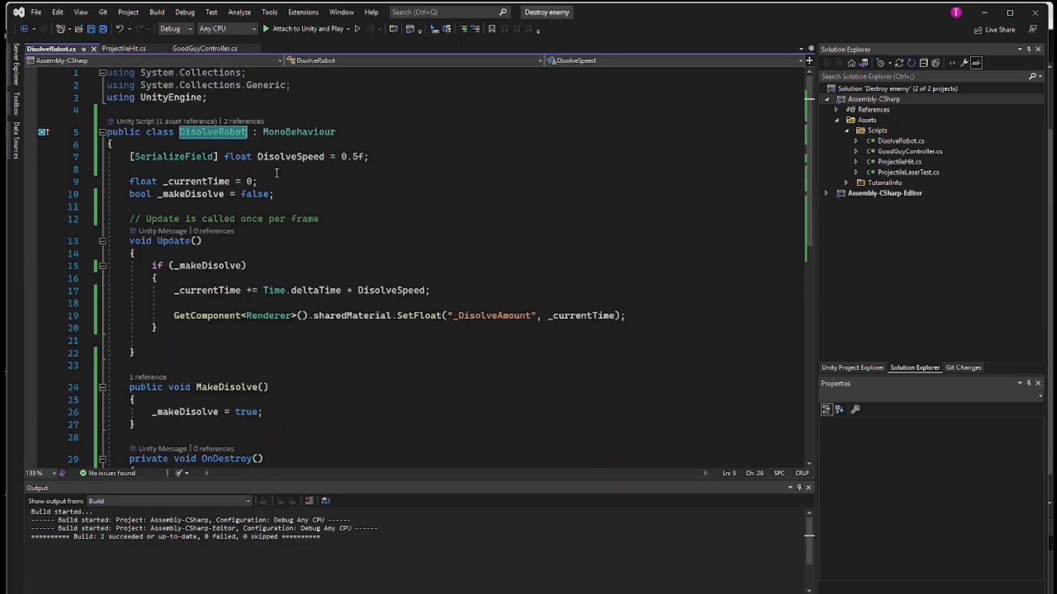
{"action": "left_click", "coordinate": [203, 50]}
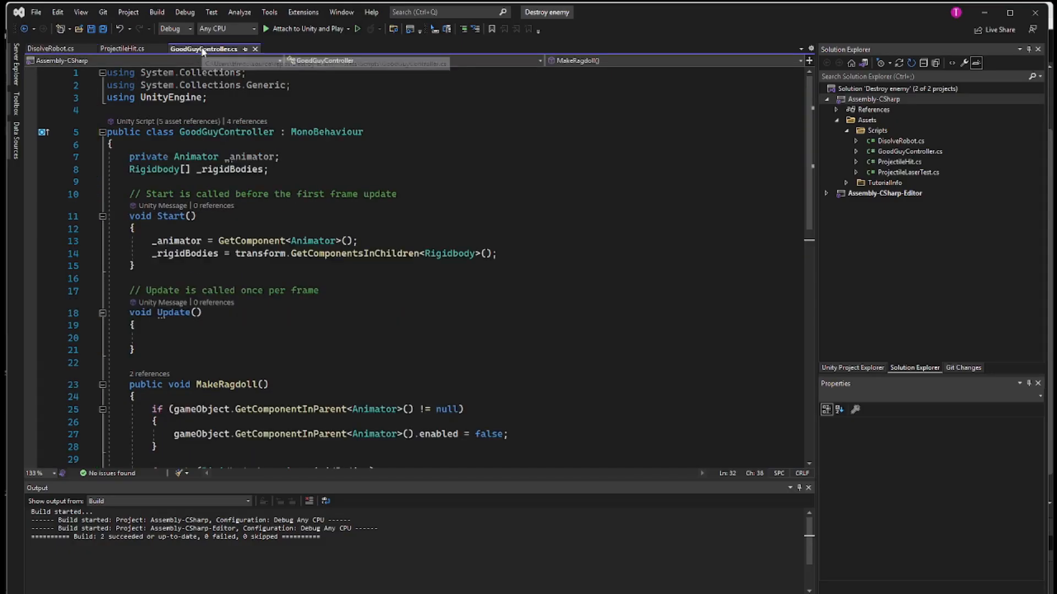
{"action": "left_click", "coordinate": [137, 50]}
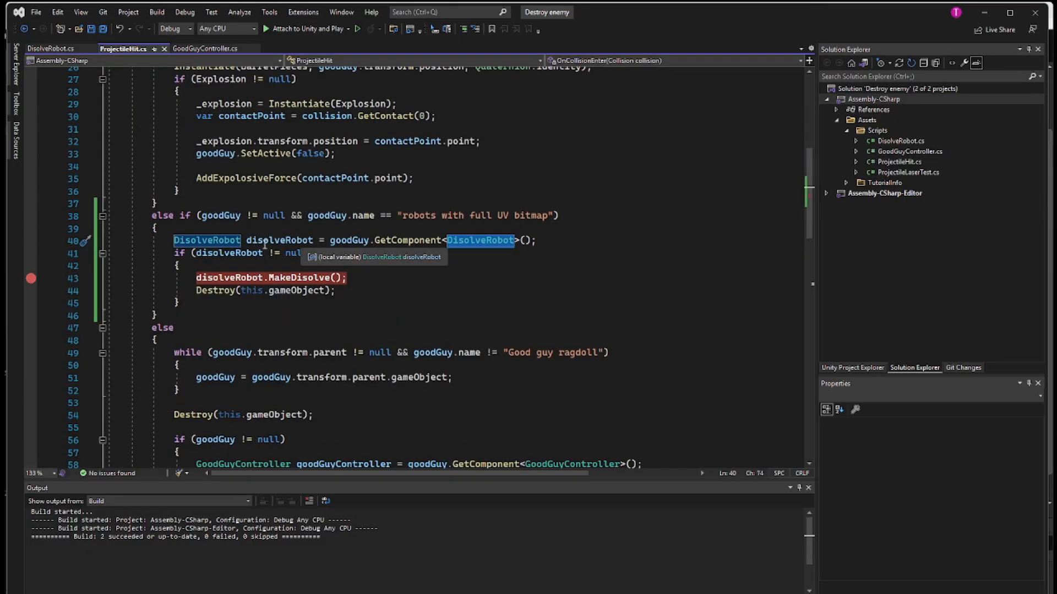
- Examine how the disolveRobot variable is null-checked, calls MakeDisolve, and is followed by destroying the projectile's game object
{"action": "left_click", "coordinate": [313, 240]}
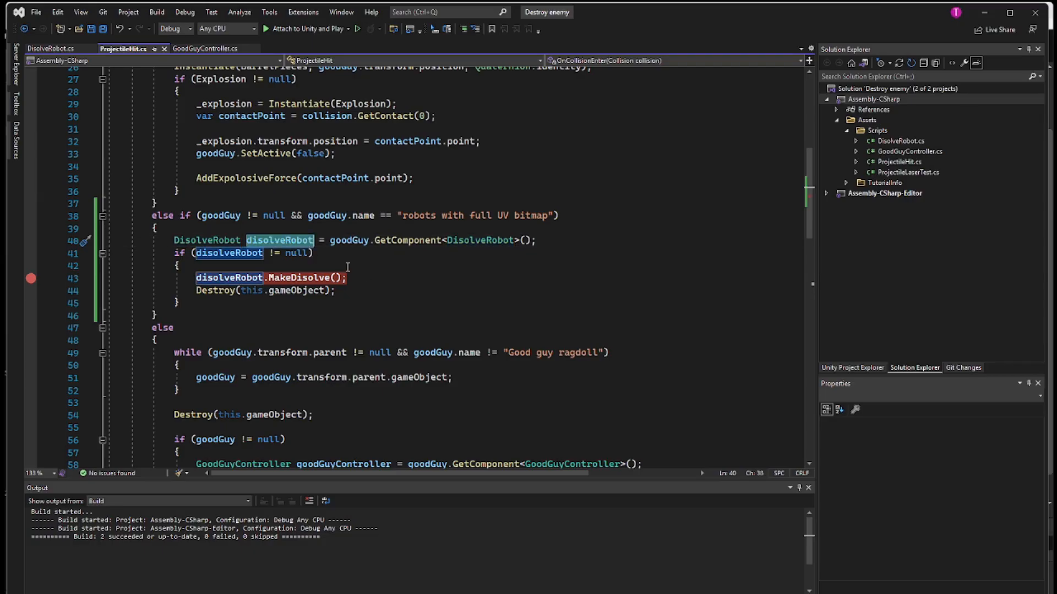
{"action": "key", "text": "Down"}
{"action": "left_click", "coordinate": [375, 284]}
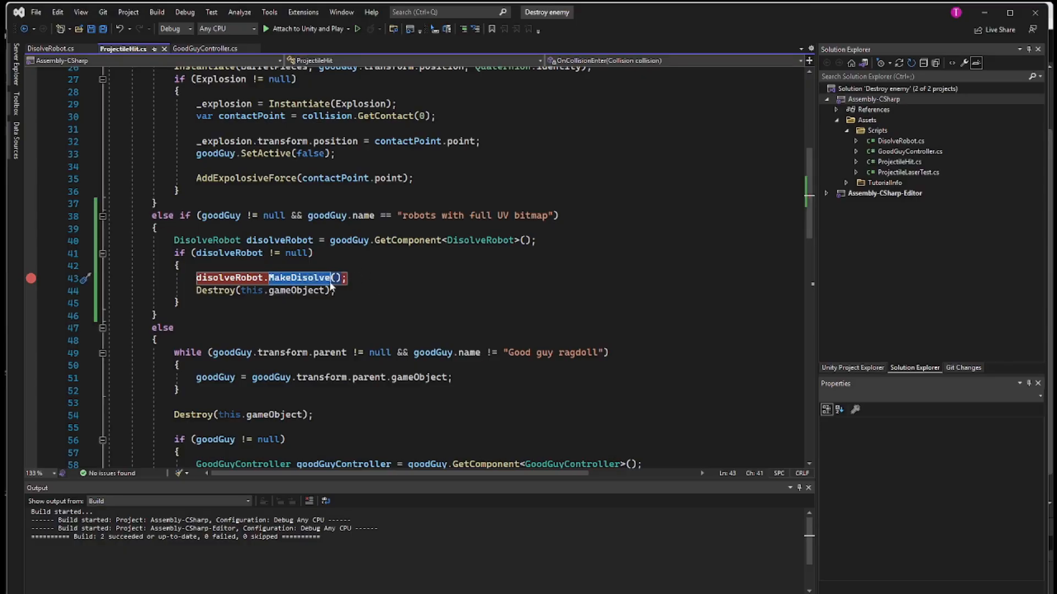
{"action": "left_click", "coordinate": [358, 291]}
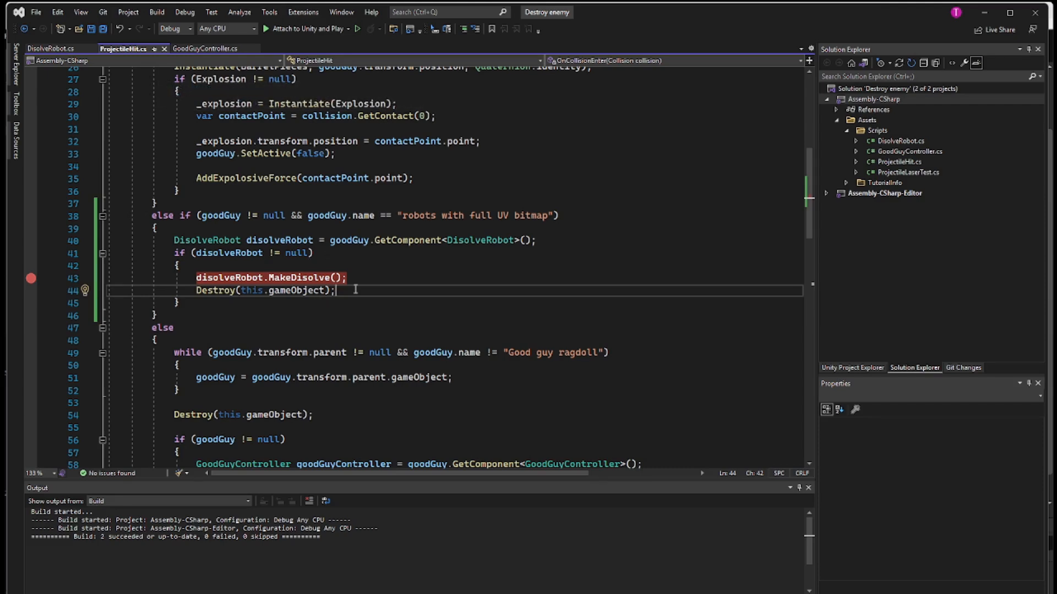
- Open DisolveRobot.cs and examine the serialized DisolveSpeed field and where the script uses it
{"action": "left_click", "coordinate": [55, 49]}
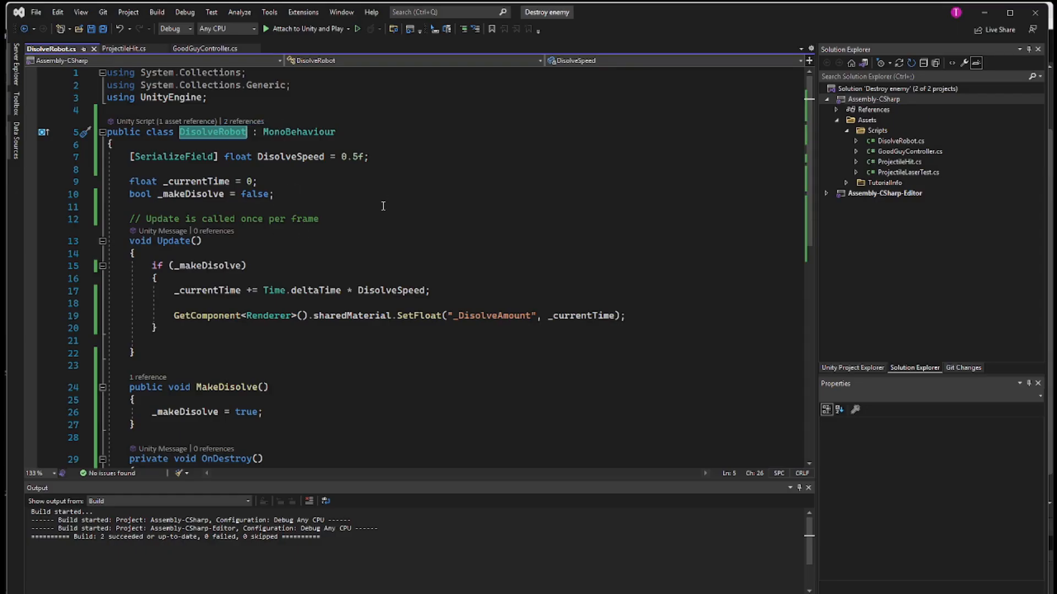
{"action": "left_click_drag", "start_coordinate": [370, 157], "coordinate": [94, 157]}
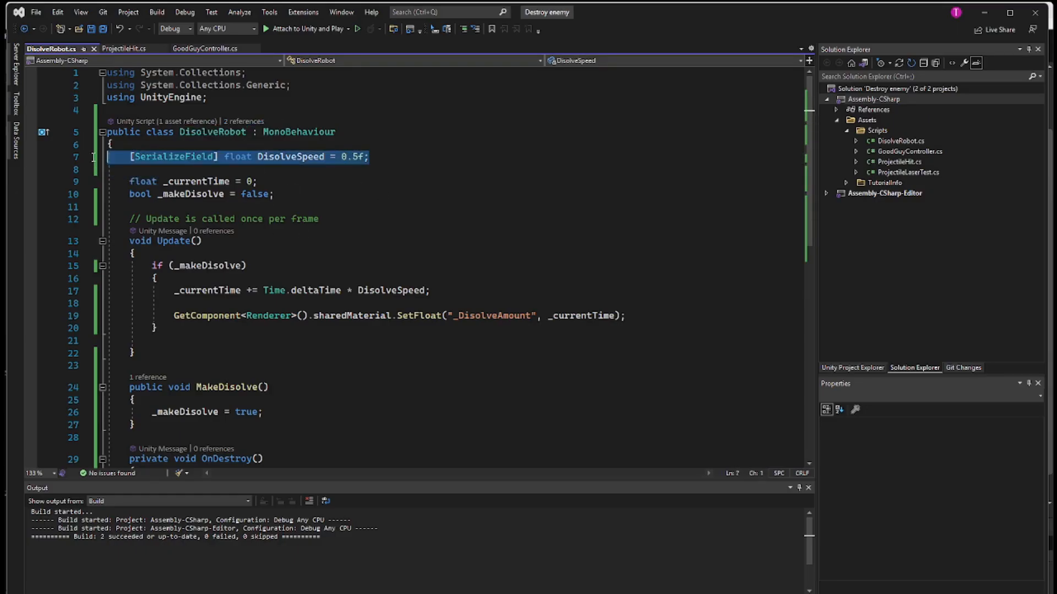
{"action": "left_click", "coordinate": [361, 197]}
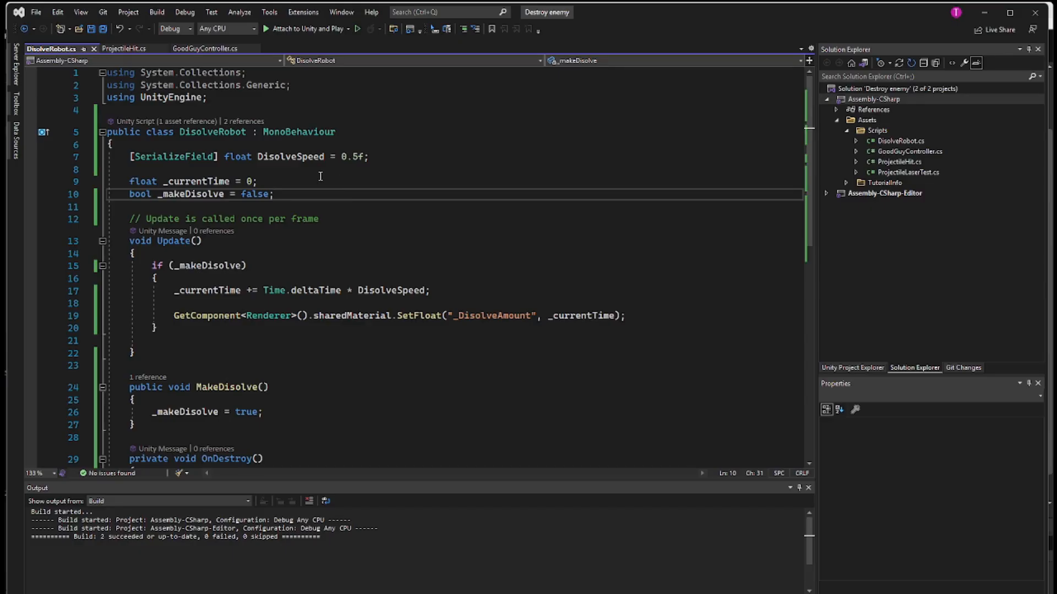
{"action": "left_click", "coordinate": [304, 157]}
{"action": "double_click", "coordinate": [303, 157]}
{"action": "scroll", "coordinate": [354, 245], "scroll_direction": "down", "scroll_amount": 2}
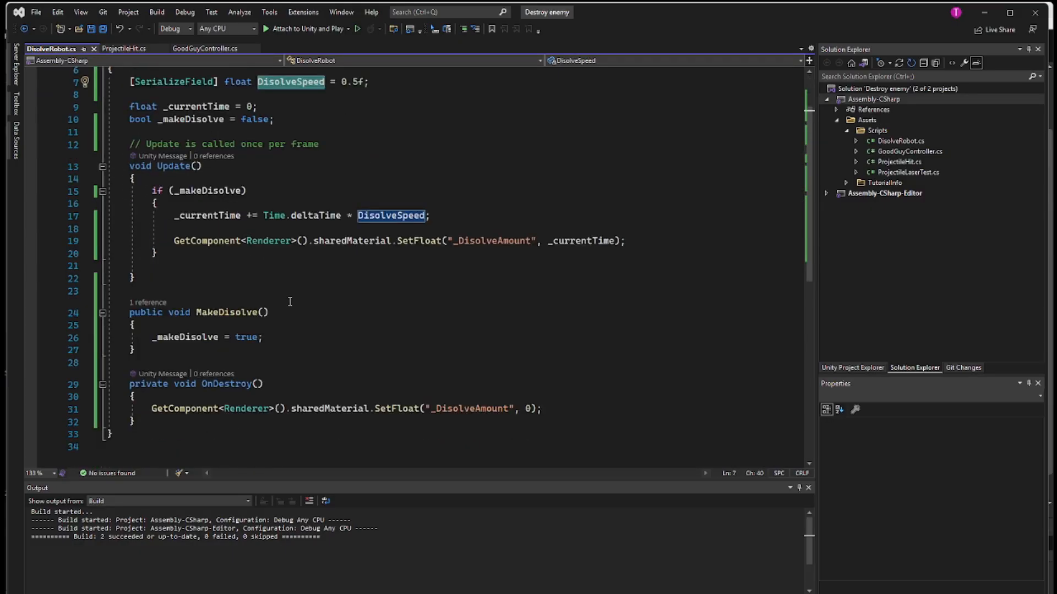
- Trace how MakeDisolve's _makeDisolve flag enables the Update block that increments _currentTime by Time.deltaTime times DisolveSpeed
{"action": "left_click_drag", "start_coordinate": [290, 337], "coordinate": [107, 337]}
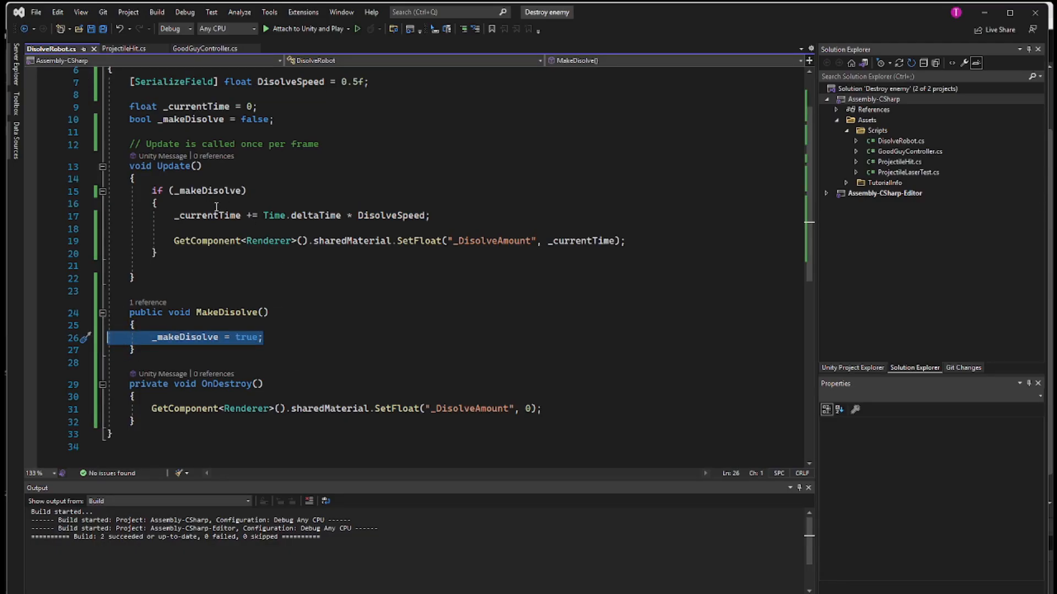
{"action": "left_click", "coordinate": [212, 166]}
{"action": "left_click_drag", "start_coordinate": [248, 191], "coordinate": [151, 191]}
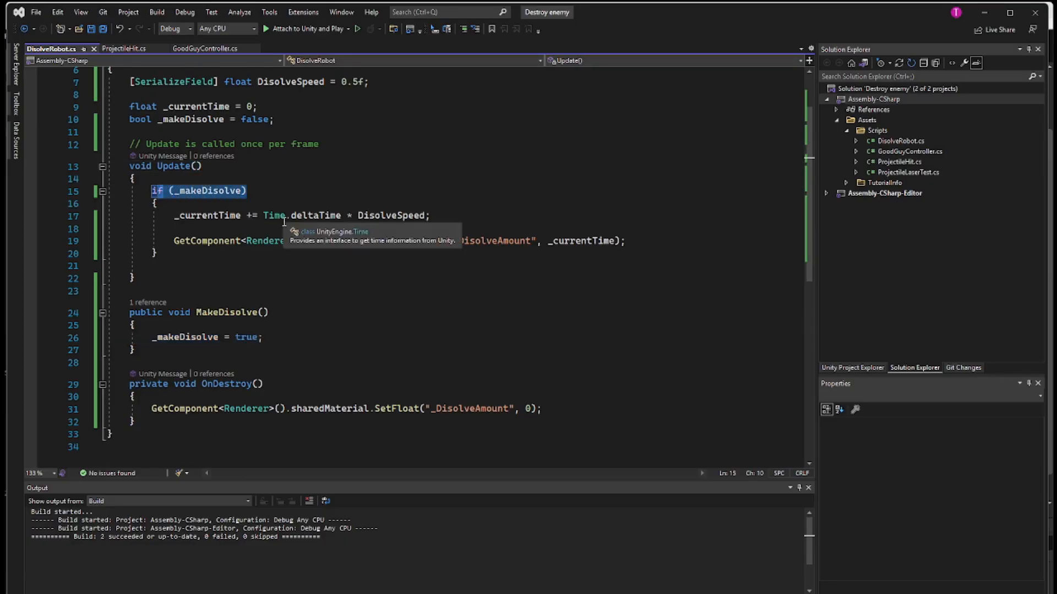
{"action": "left_click", "coordinate": [312, 267]}
{"action": "double_click", "coordinate": [210, 217]}
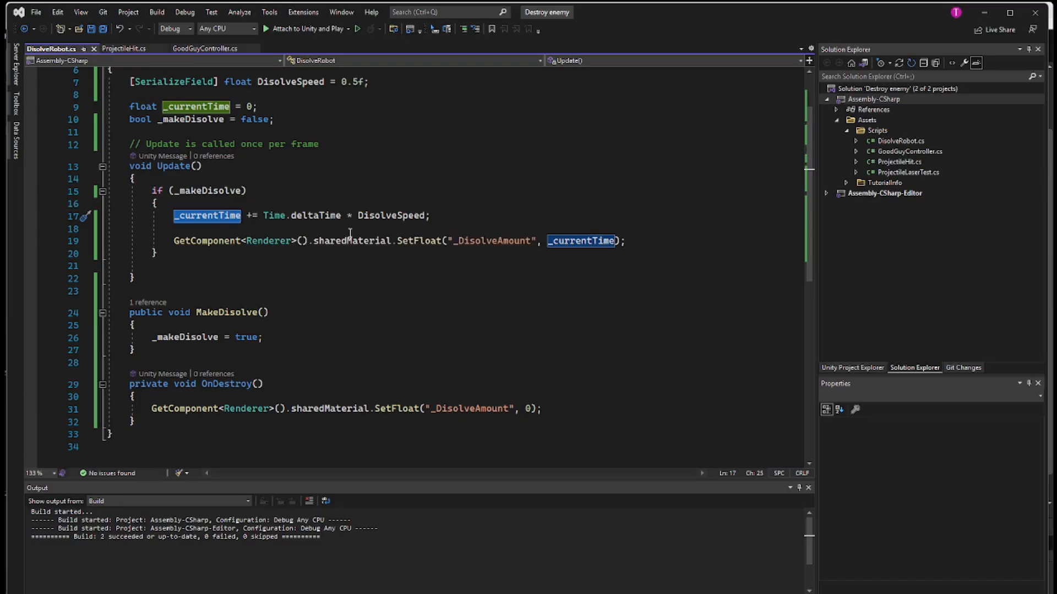
{"action": "double_click", "coordinate": [384, 216]}
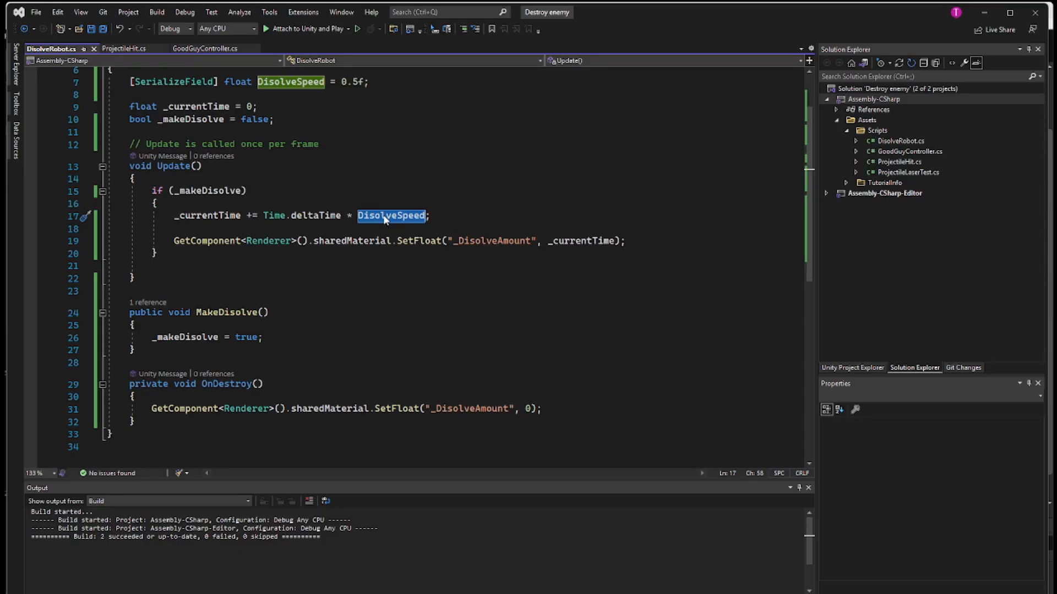
{"action": "left_click", "coordinate": [436, 205]}
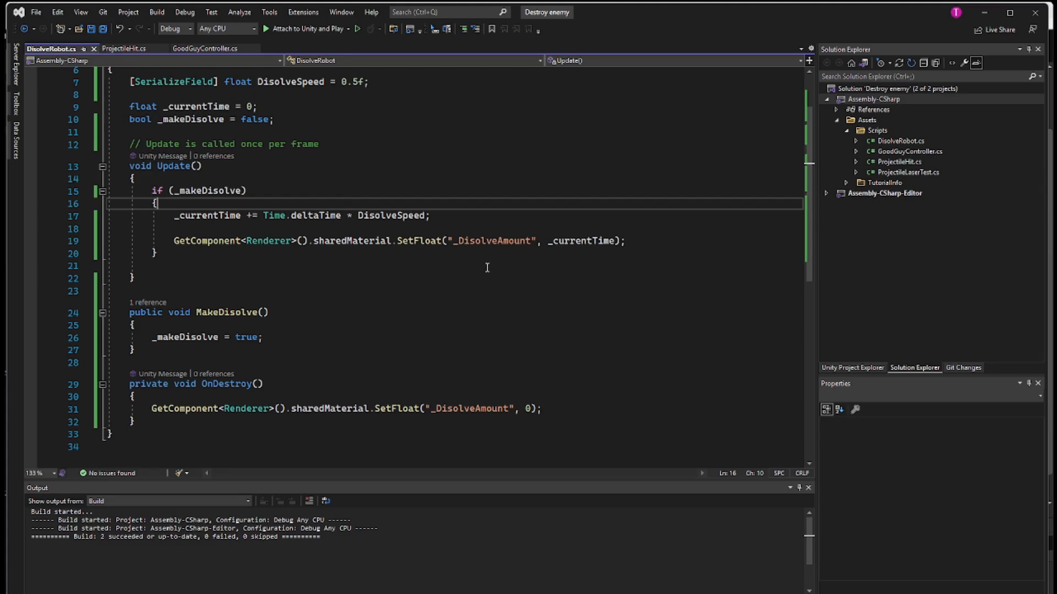
- Examine the Update line that gets the Renderer's sharedMaterial and sets its "_DisolveAmount" float to _currentTime
{"action": "double_click", "coordinate": [268, 242]}
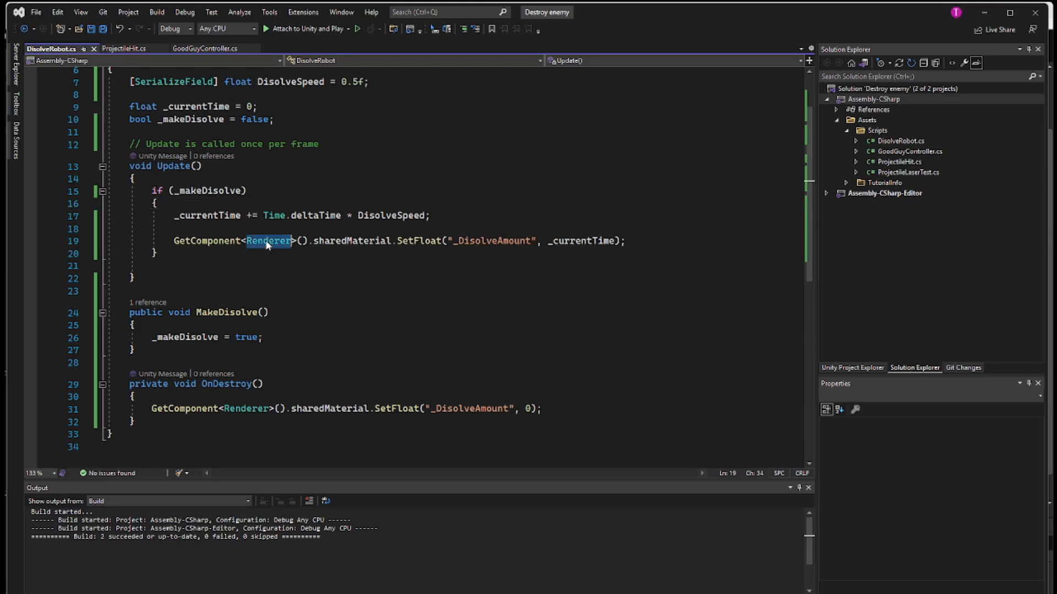
{"action": "double_click", "coordinate": [350, 242]}
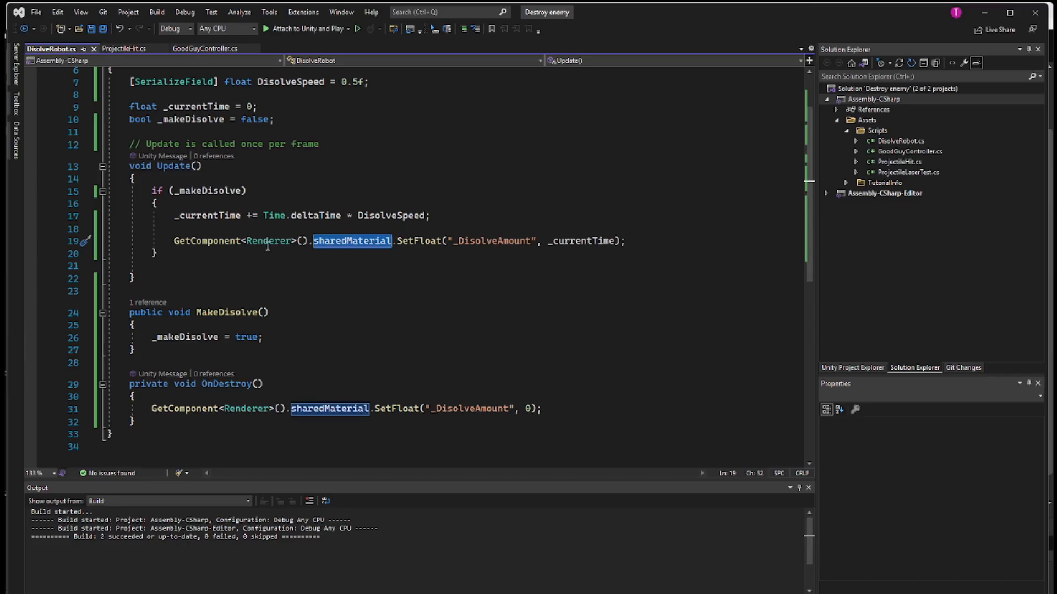
{"action": "left_click", "coordinate": [418, 242]}
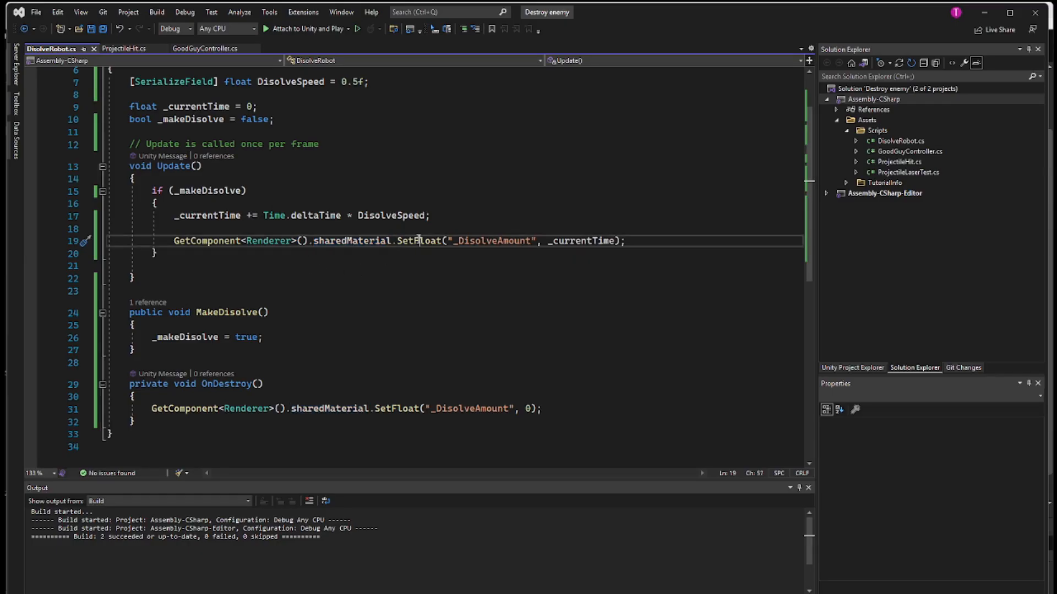
{"action": "double_click", "coordinate": [494, 242]}
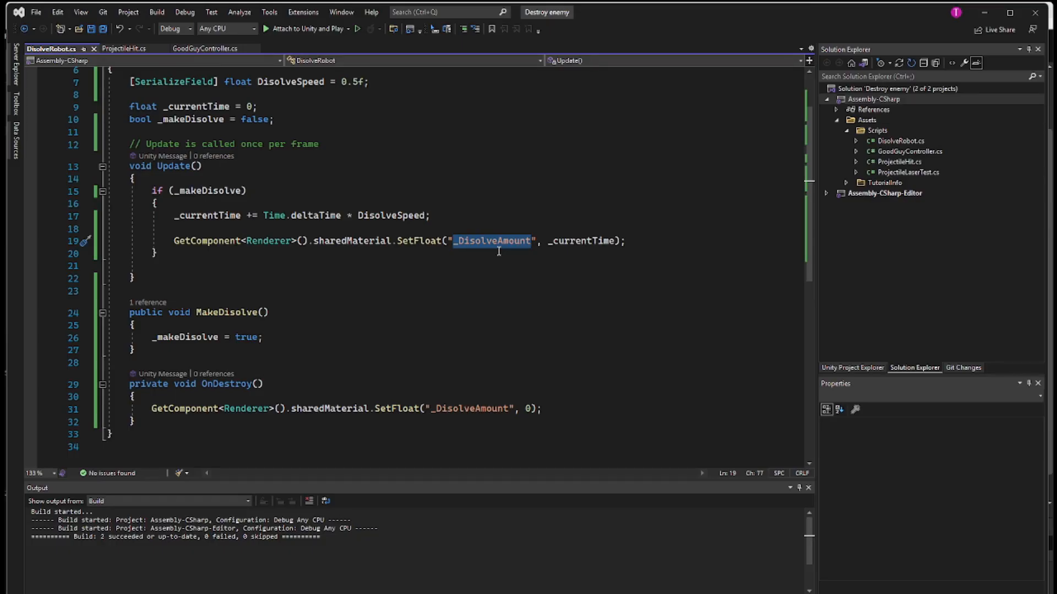
- Examine how _currentTime and DisolveSpeed drive the dissolve in Update, and how OnDestroy resets the sharedMaterial's "_DisolveAmount" to 0
{"action": "double_click", "coordinate": [568, 241]}
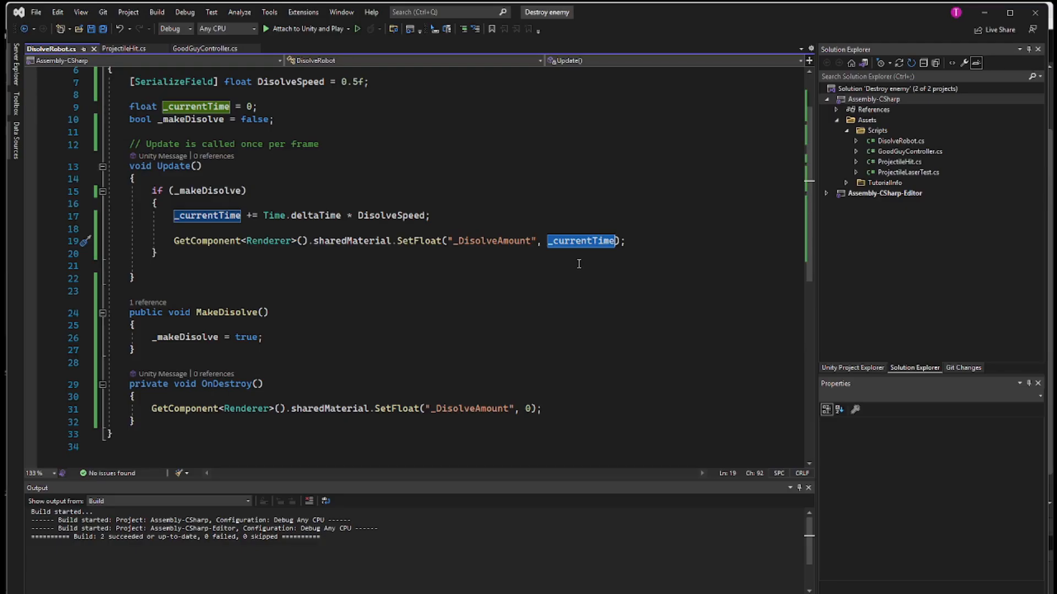
{"action": "double_click", "coordinate": [398, 218]}
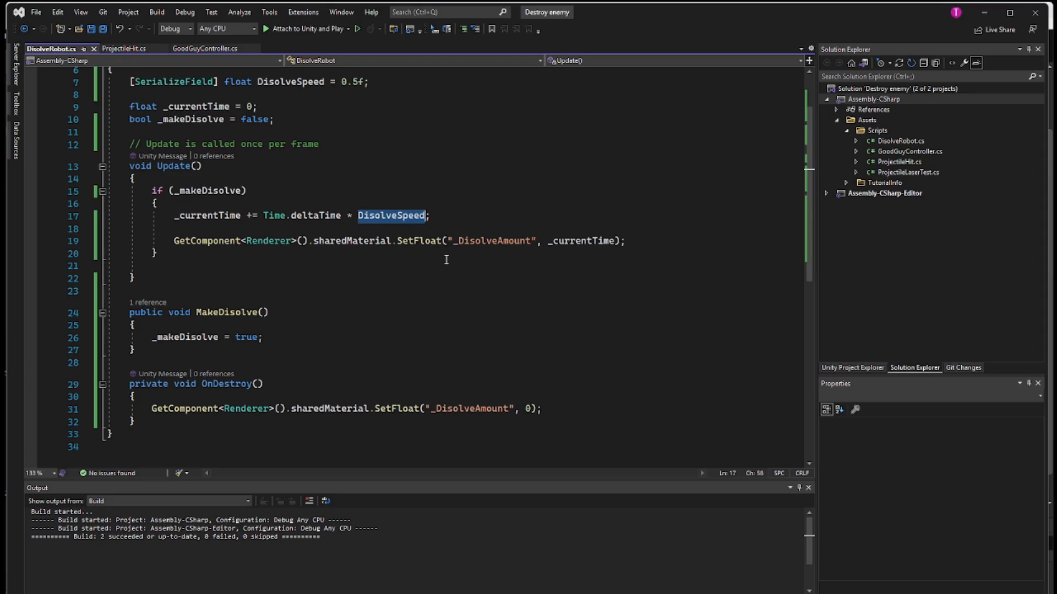
{"action": "scroll", "coordinate": [447, 275], "scroll_direction": "down", "scroll_amount": 2}
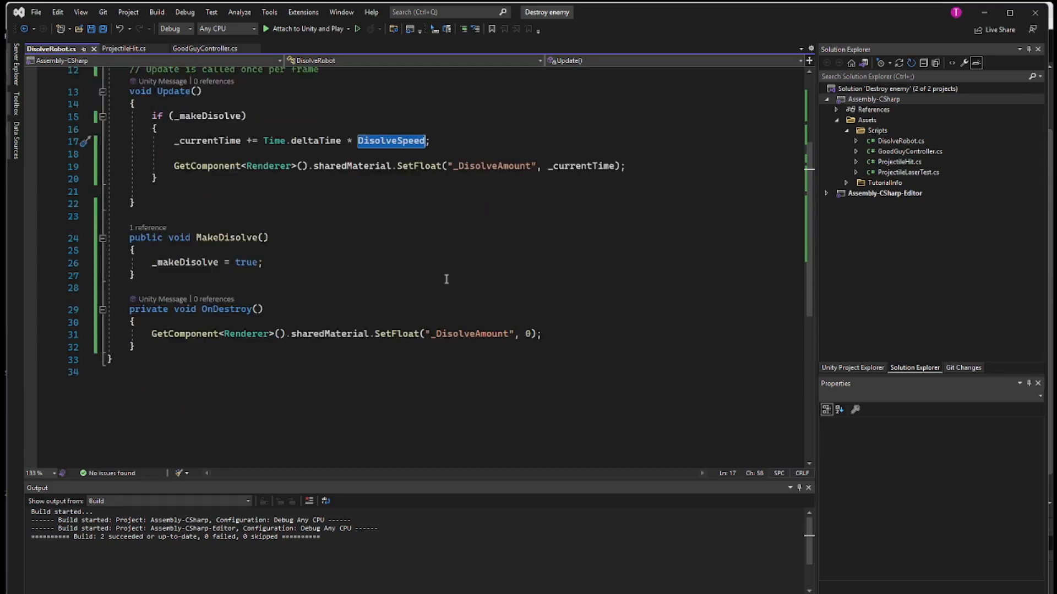
{"action": "left_click", "coordinate": [275, 311]}
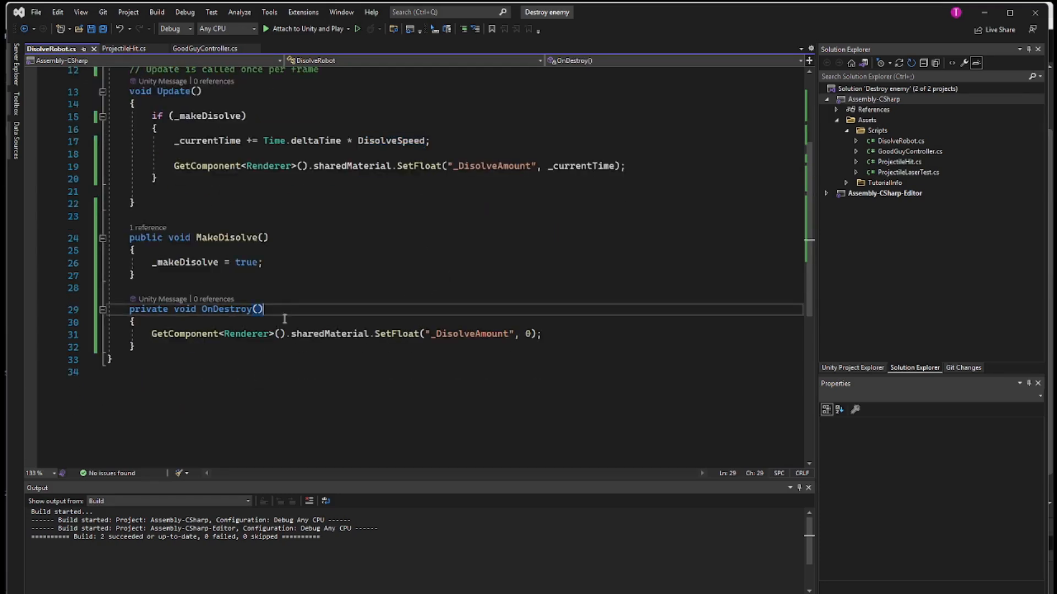
{"action": "left_click", "coordinate": [332, 334]}
{"action": "double_click", "coordinate": [332, 334]}
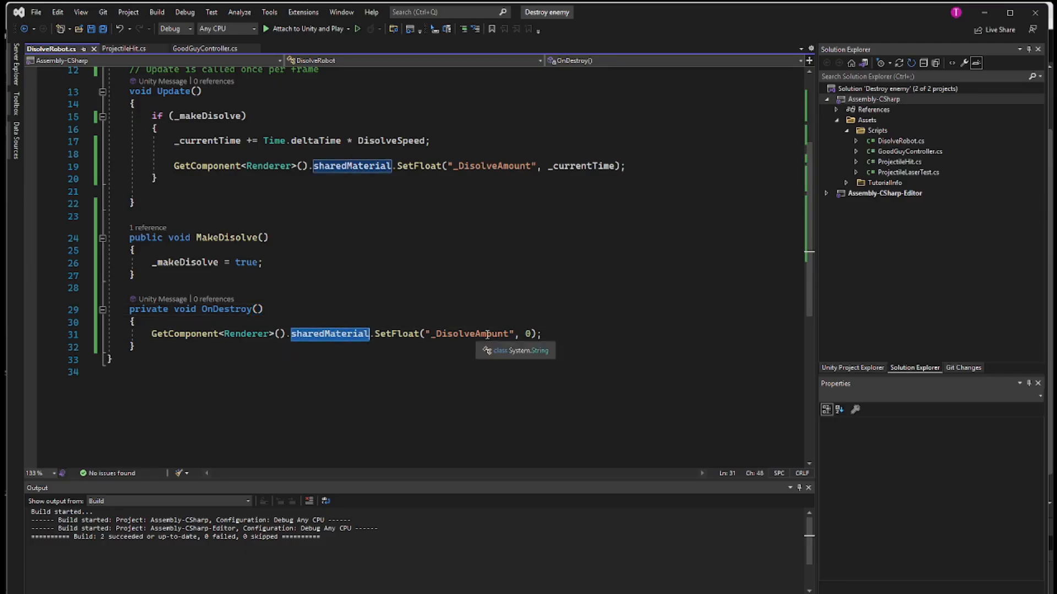
{"action": "left_click", "coordinate": [527, 334]}
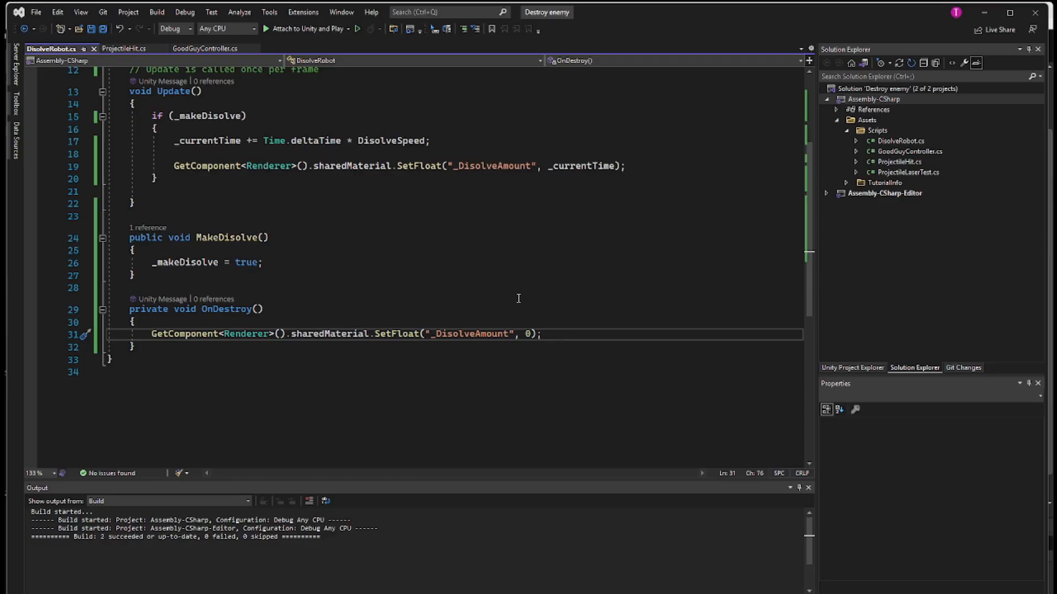
- Review the DisolveRobot script from its beginning, and revisit ProjectileHit.cs from the MakeDisolve call up to its serialized fields
{"action": "scroll", "coordinate": [514, 278], "scroll_direction": "up", "scroll_amount": 4}
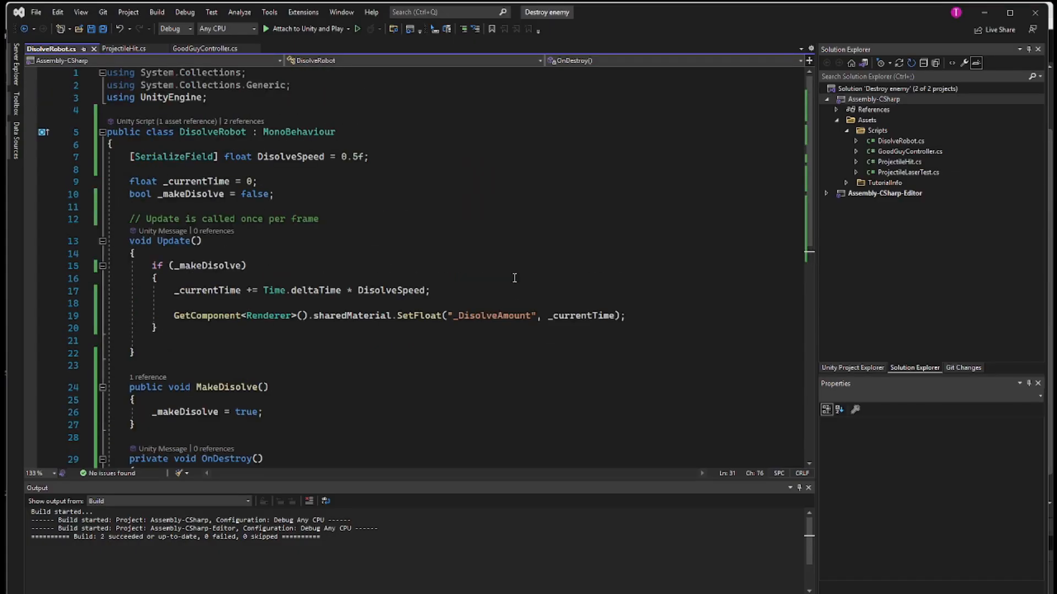
{"action": "left_click", "coordinate": [130, 51]}
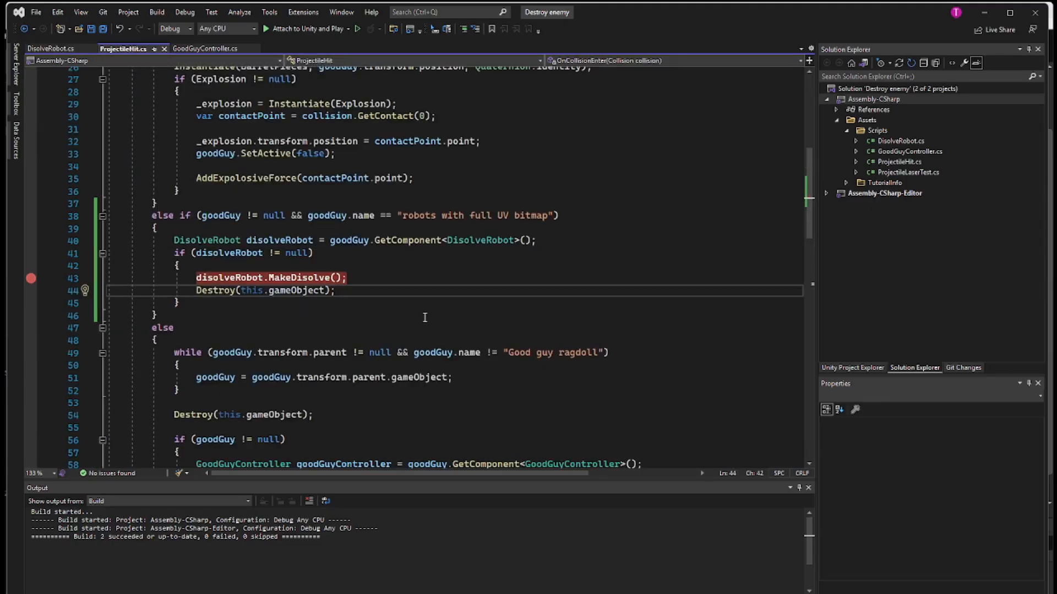
{"action": "scroll", "coordinate": [468, 332], "scroll_direction": "up", "scroll_amount": 7}
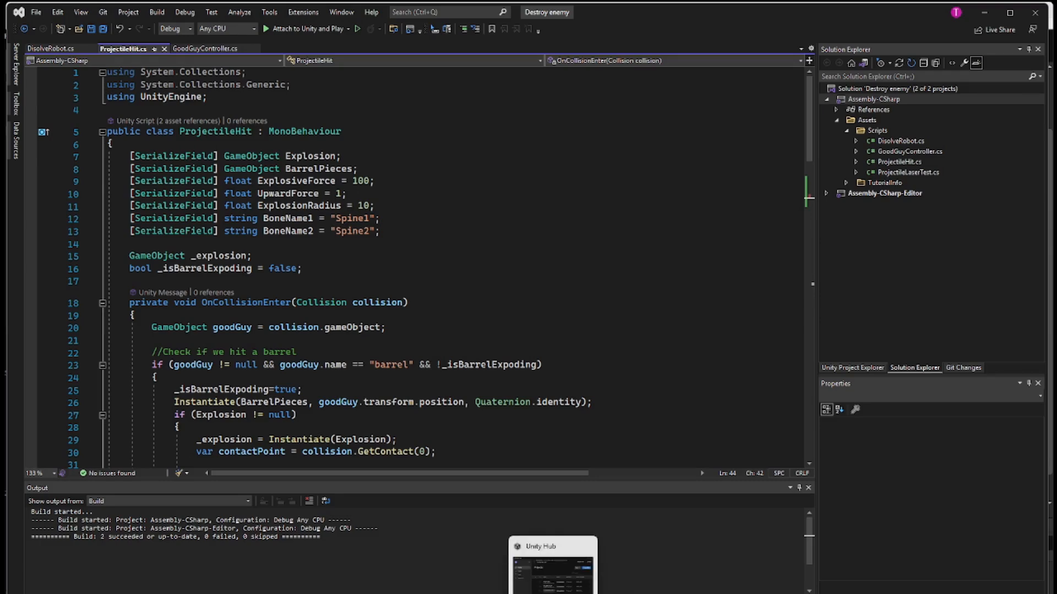
- Switch to the Unity Editor and examine the Scene view's layout of the firing object, ground plane, robot and wall
{"action": "left_click", "coordinate": [573, 567]}
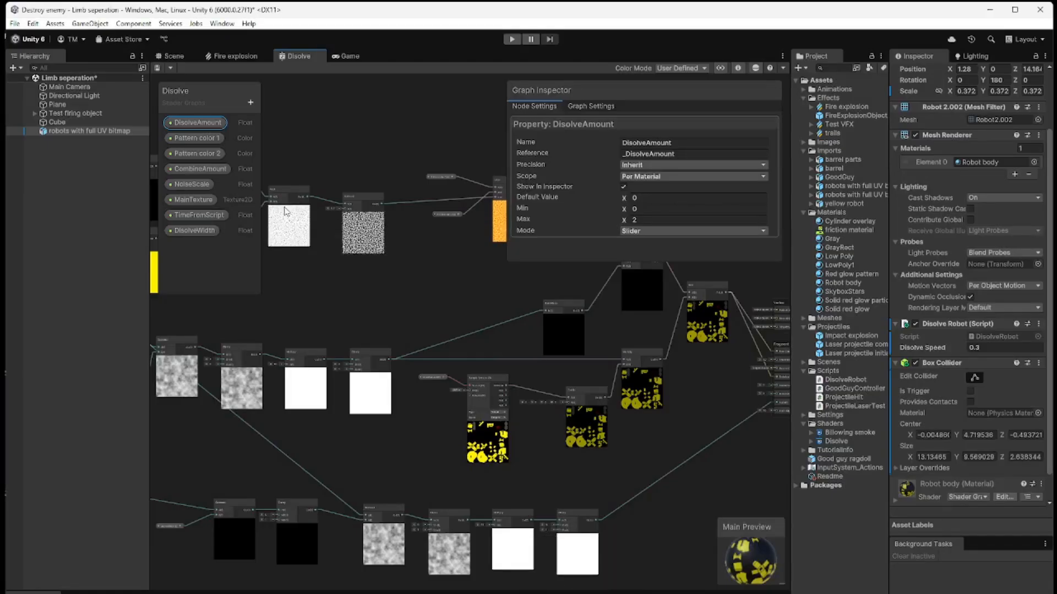
{"action": "left_click", "coordinate": [173, 56]}
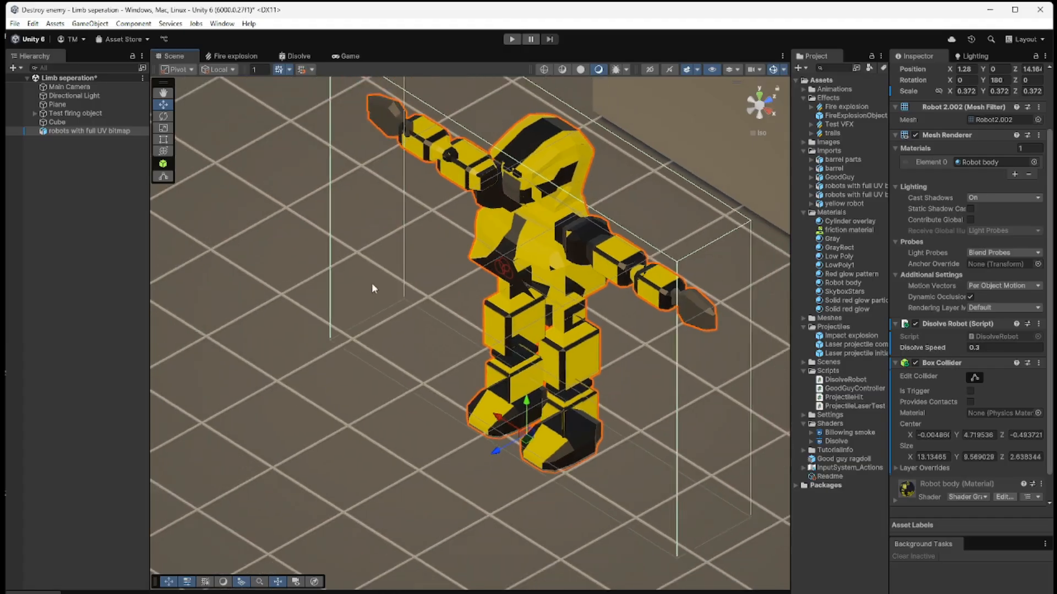
{"action": "scroll", "coordinate": [372, 282], "scroll_direction": "down", "scroll_amount": 10}
{"action": "scroll", "coordinate": [372, 282], "scroll_direction": "down", "scroll_amount": 5}
{"action": "middle_click_drag", "start_coordinate": [349, 360], "coordinate": [390, 336]}
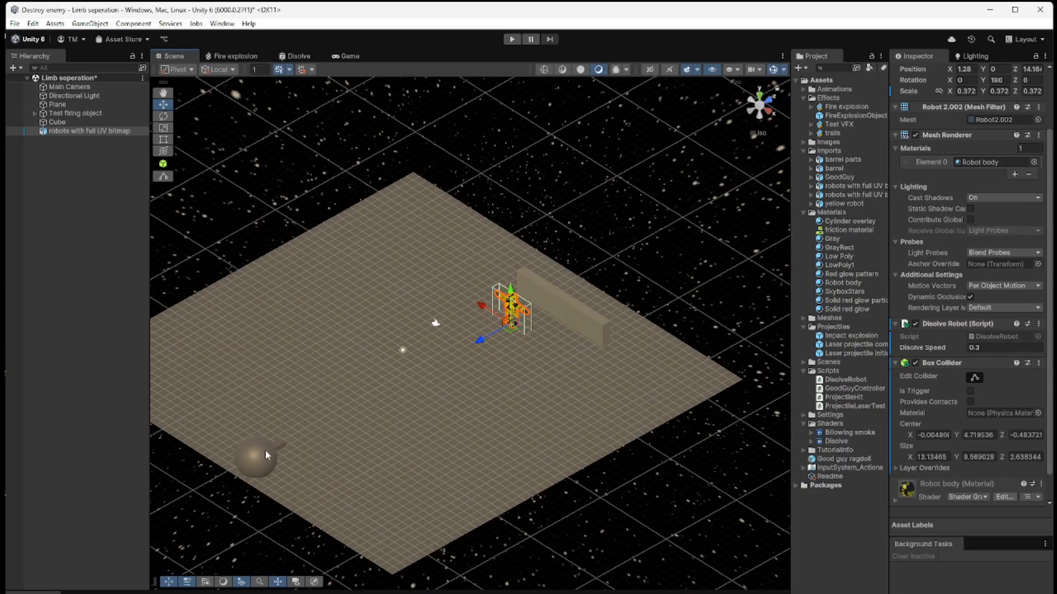
{"action": "left_click", "coordinate": [288, 429]}
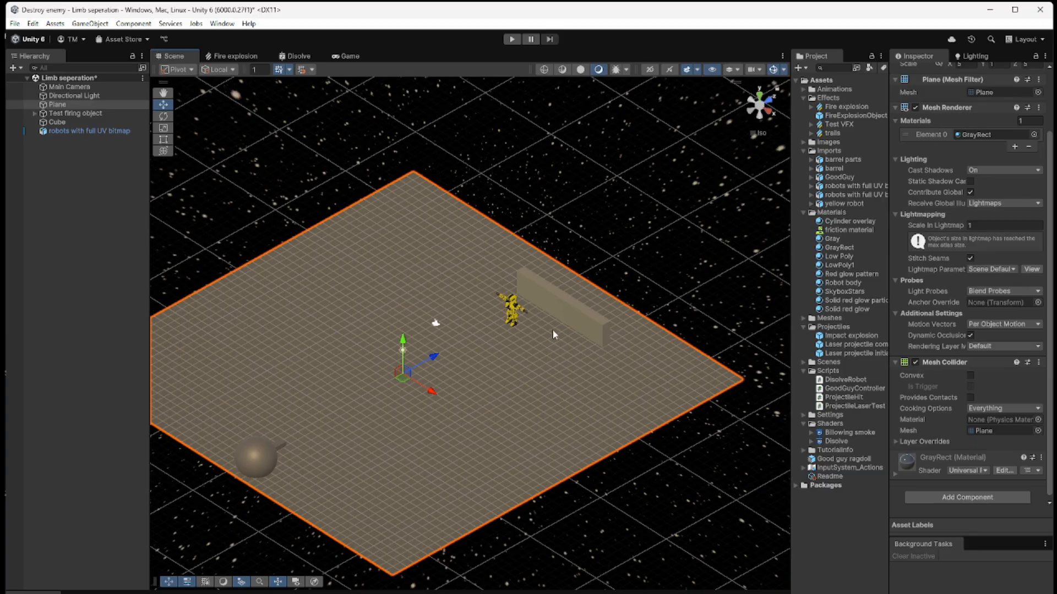
{"action": "scroll", "coordinate": [553, 334], "scroll_direction": "up", "scroll_amount": 6}
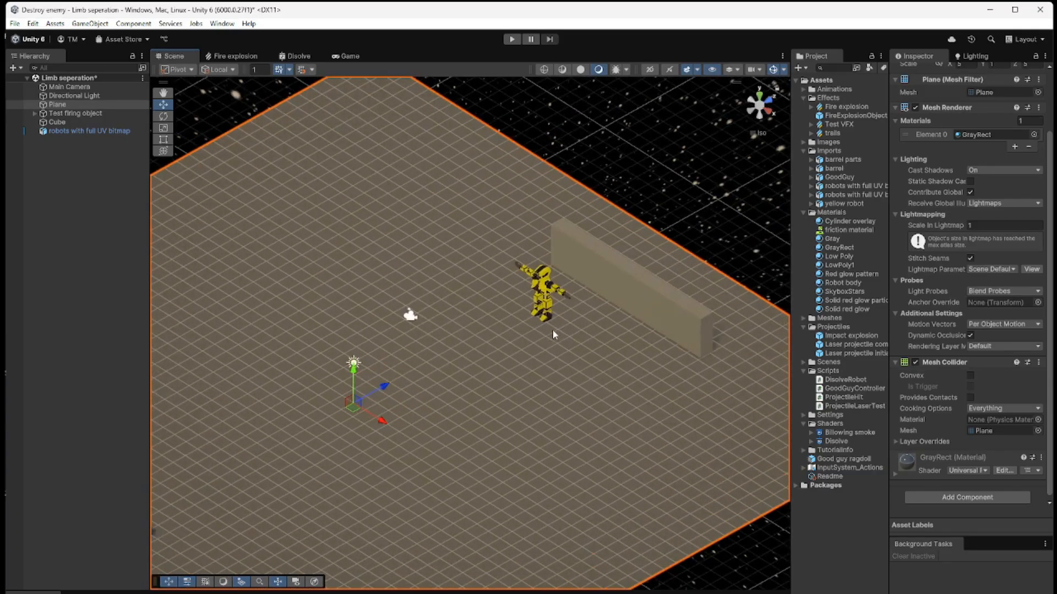
- Check the game camera's framing and move the Main Camera farther back from the robot, to about X 16, Y 21, Z -29
{"action": "left_click", "coordinate": [341, 56]}
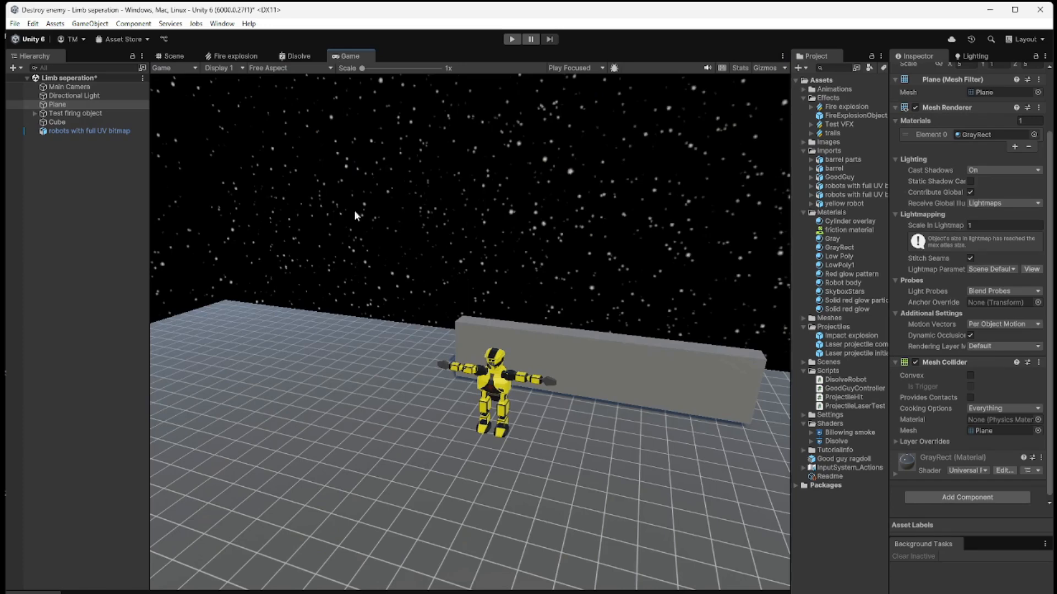
{"action": "left_click", "coordinate": [179, 58]}
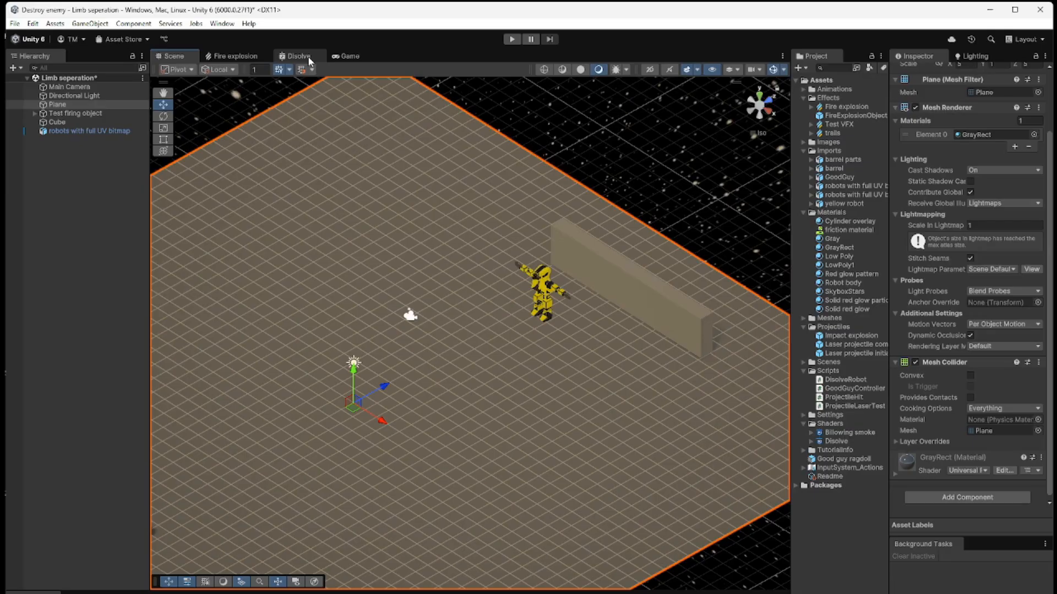
{"action": "left_click", "coordinate": [92, 86]}
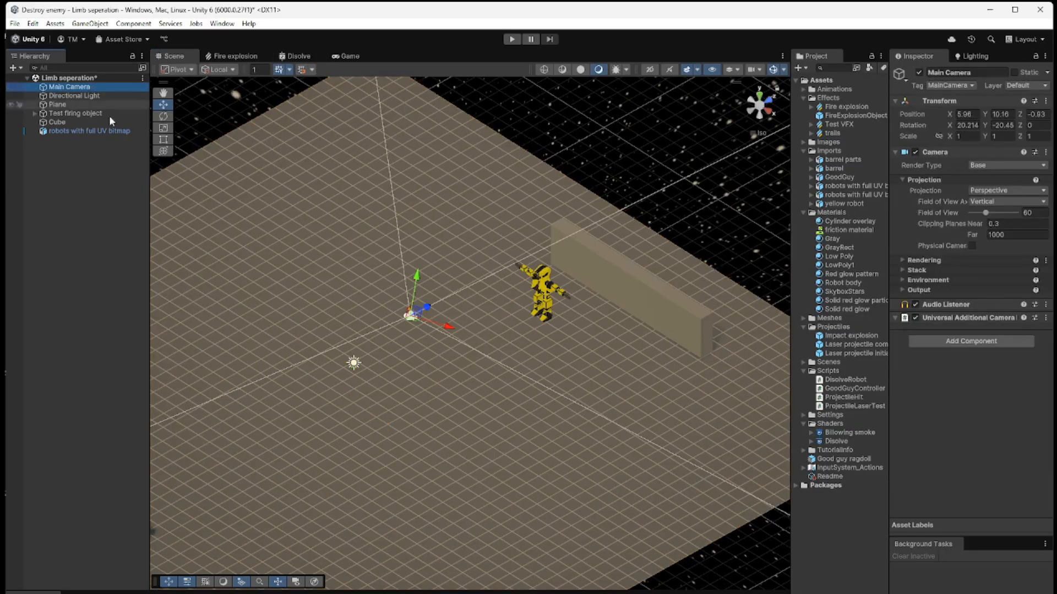
{"action": "left_click_drag", "start_coordinate": [427, 307], "coordinate": [358, 338]}
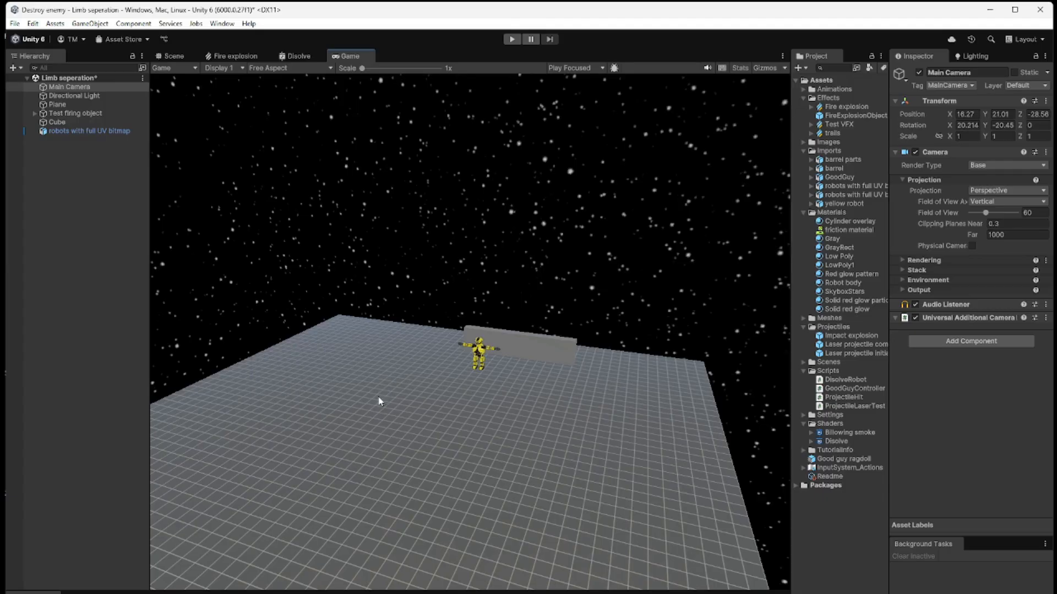
- Run the scene in Play mode to watch the robot's dissolve from the new camera position, and stop playback
{"action": "left_click", "coordinate": [511, 40]}
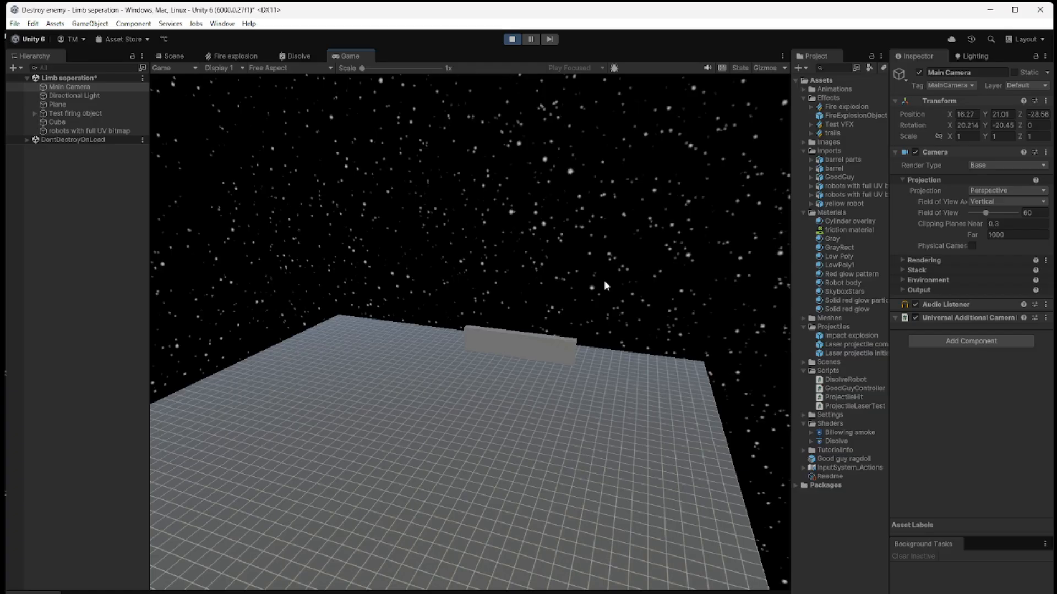
{"action": "left_click", "coordinate": [512, 40]}
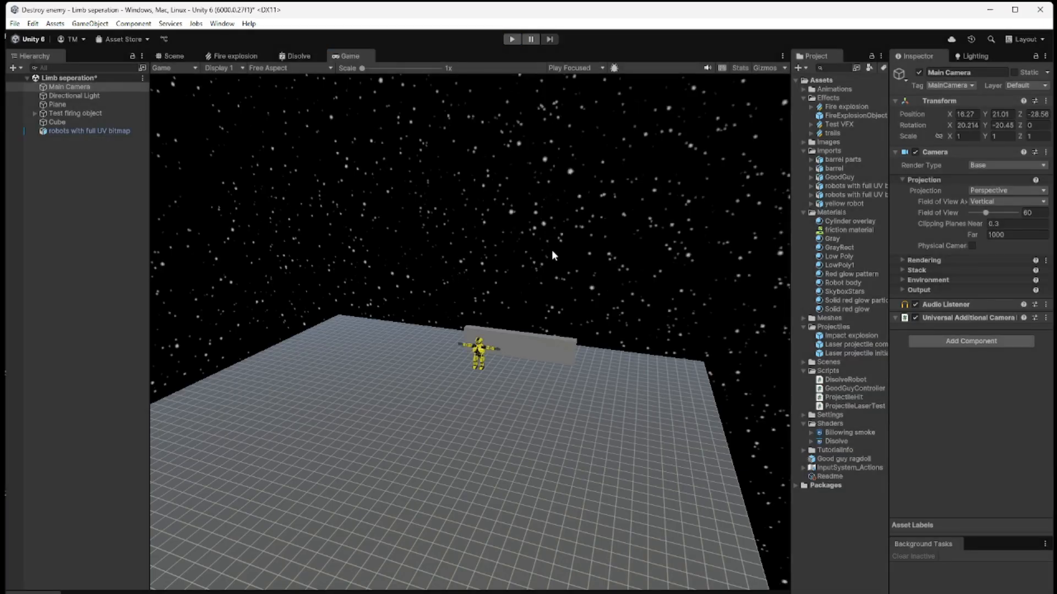